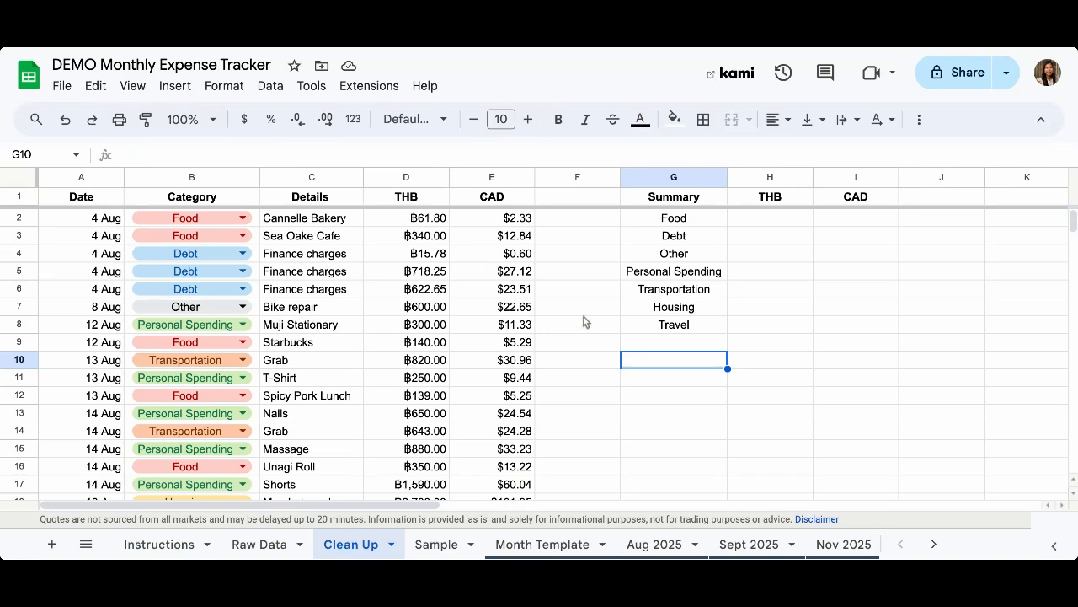
# Select H2 beside Food and start a SUMIF formula with the formula help shown
pyautogui.click(756, 227)
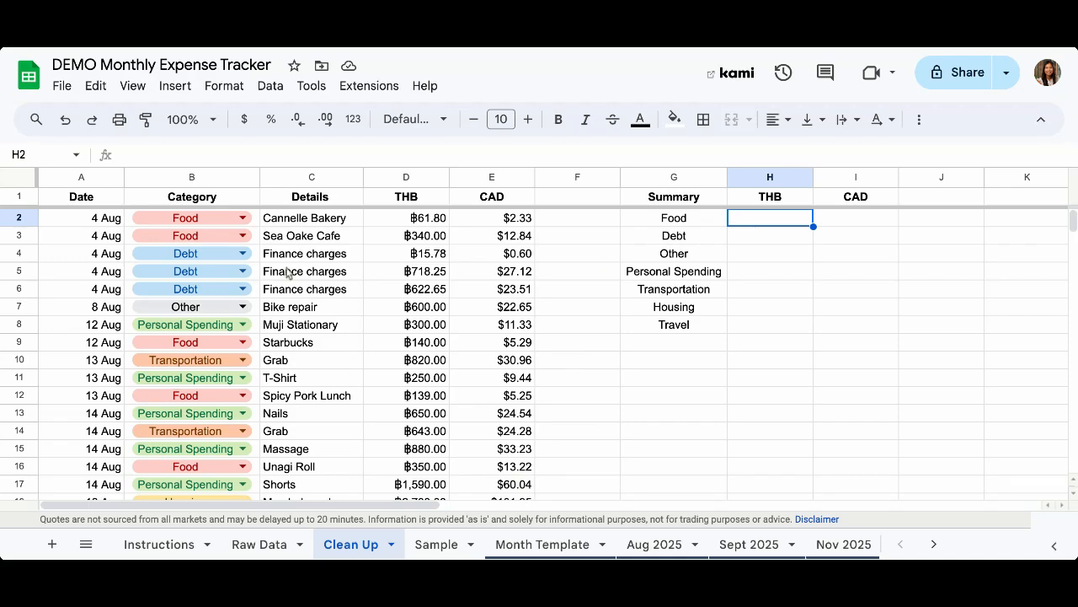
pyautogui.scroll(-3, 287, 271)
pyautogui.scroll(-2, 287, 271)
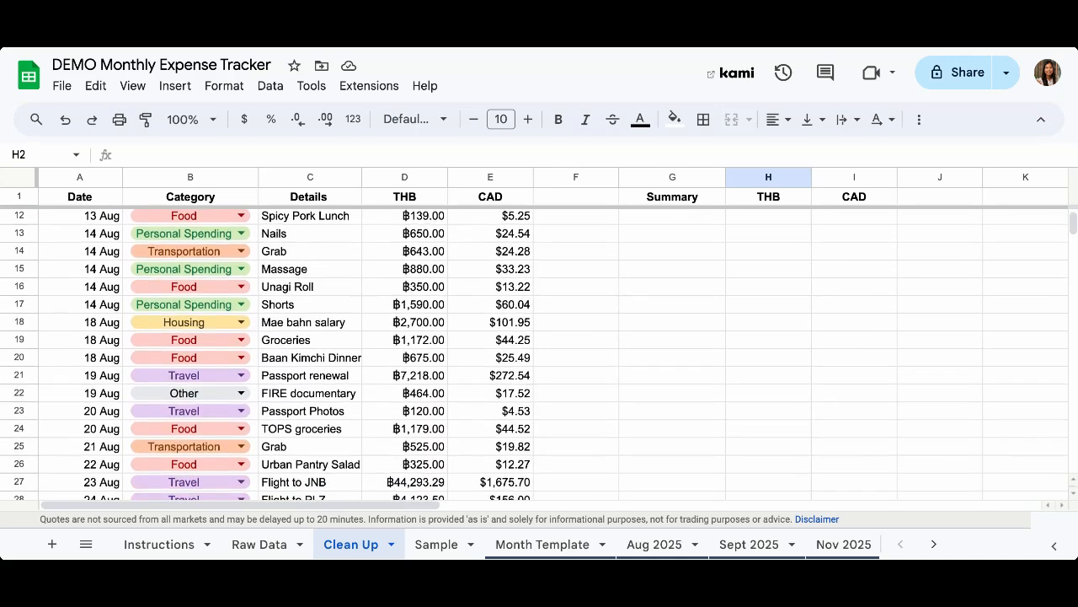
pyautogui.scroll(-3, 288, 271)
pyautogui.scroll(7, 482, 221)
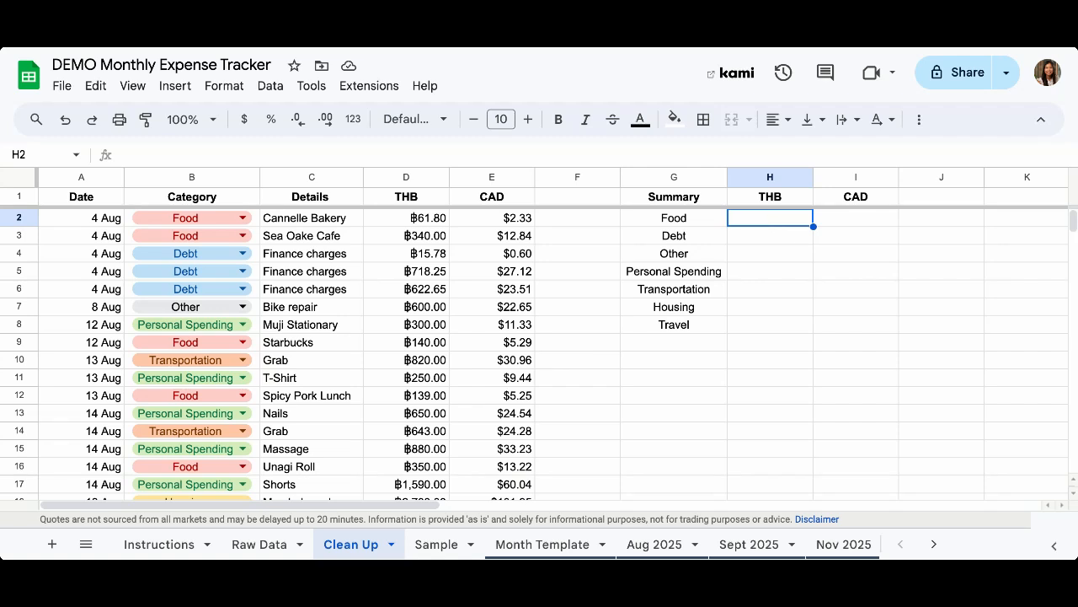
pyautogui.write('=')
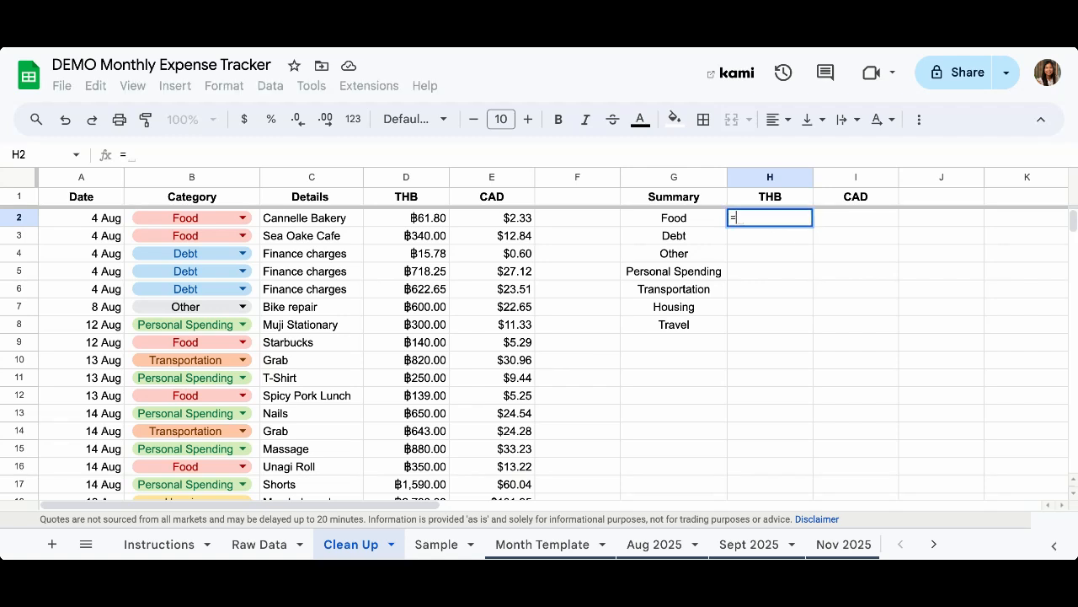
pyautogui.write('sumif')
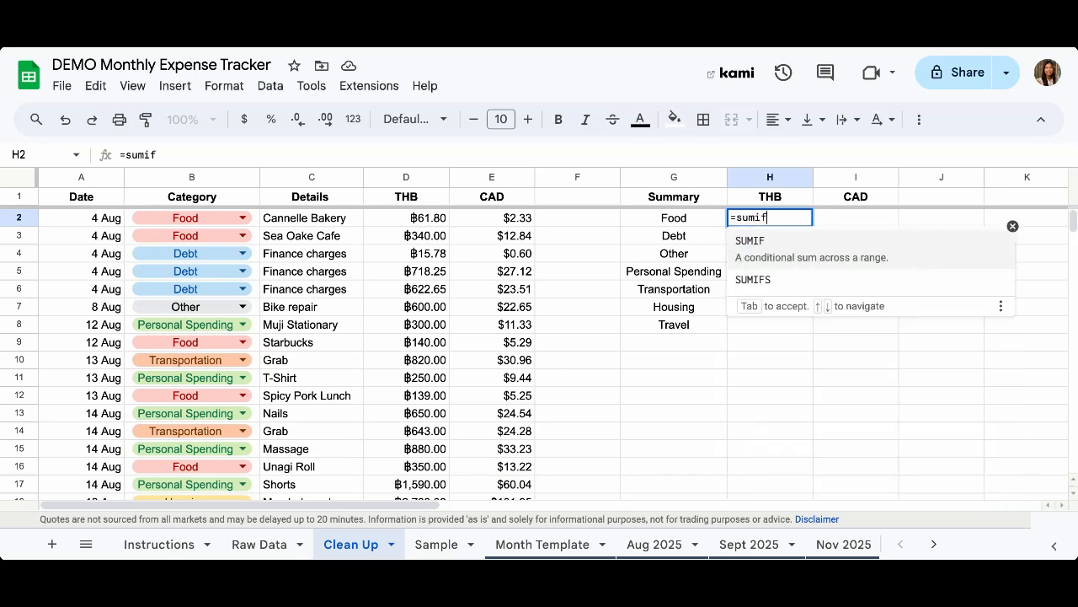
pyautogui.write('(')
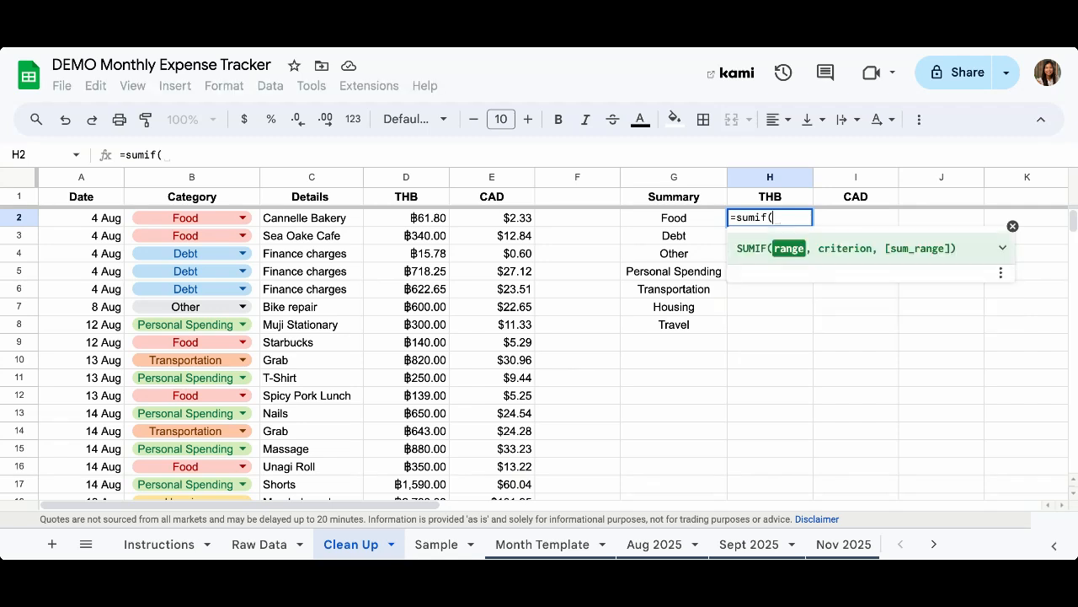
pyautogui.click(1013, 226)
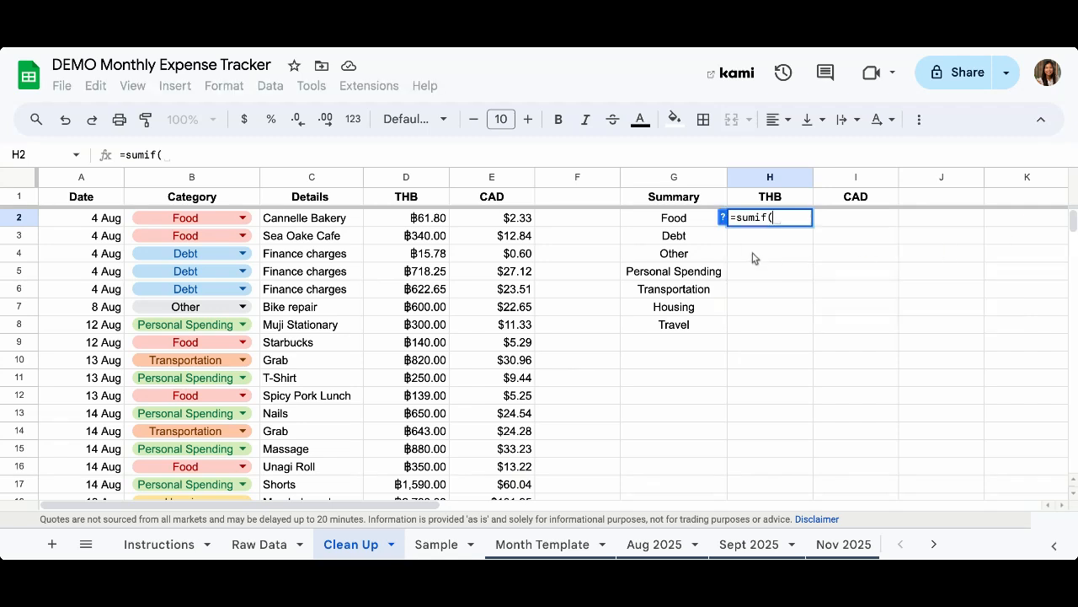
pyautogui.click(722, 219)
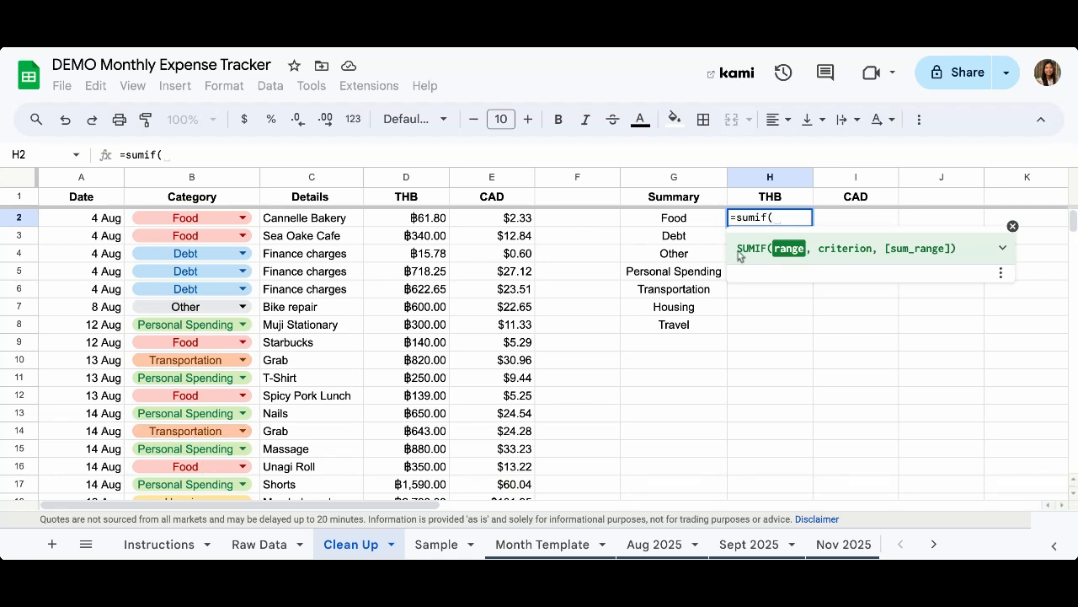
# Complete =SUMIF(B2:B,G2,D2:D) in H2, giving the Food total 4381.8
pyautogui.write('B2:')
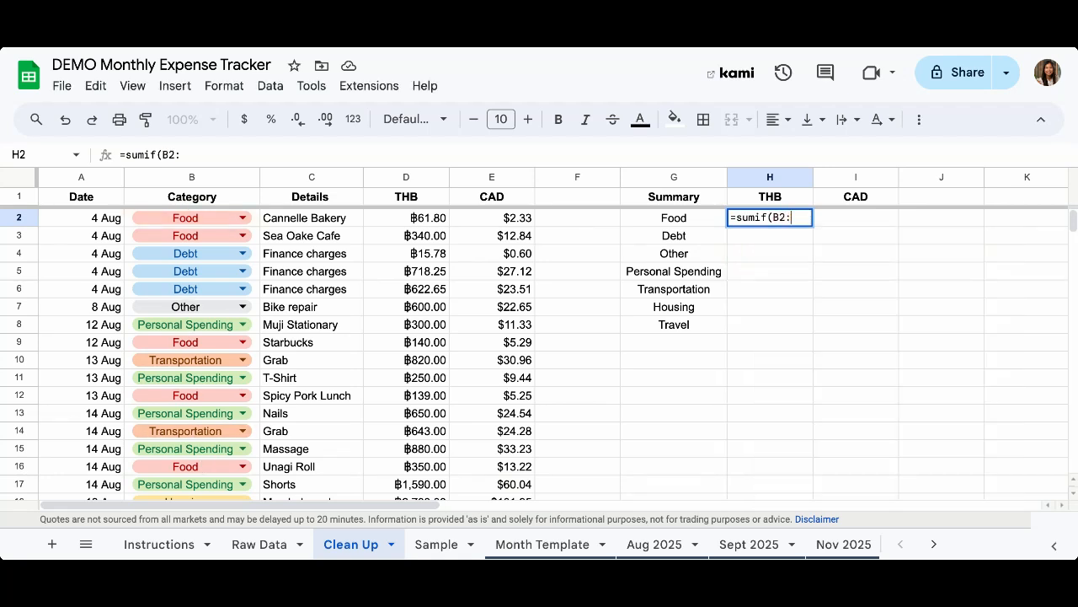
pyautogui.write('B')
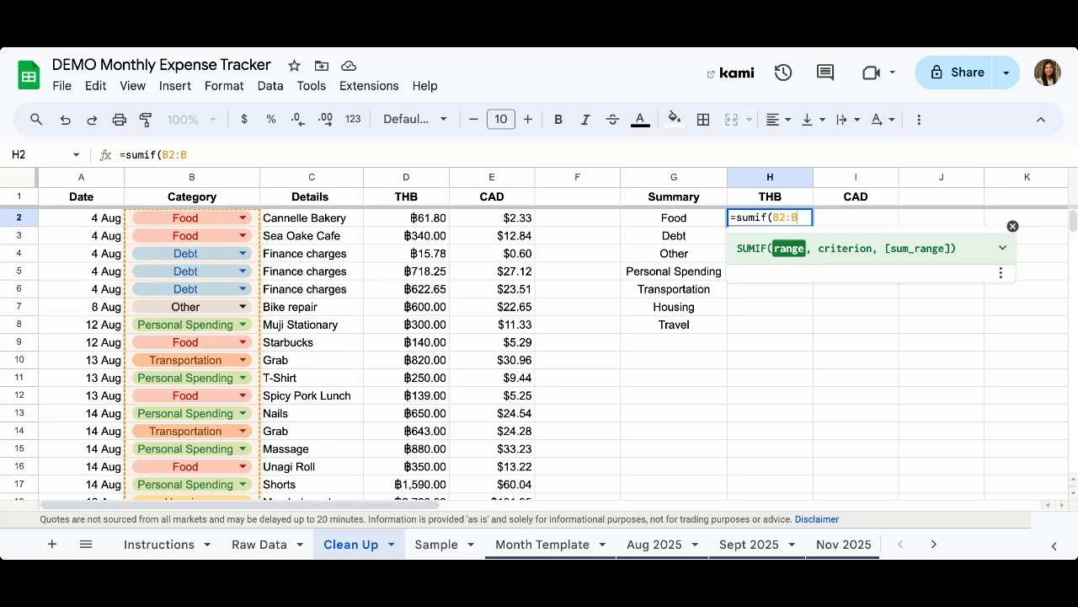
pyautogui.write(',')
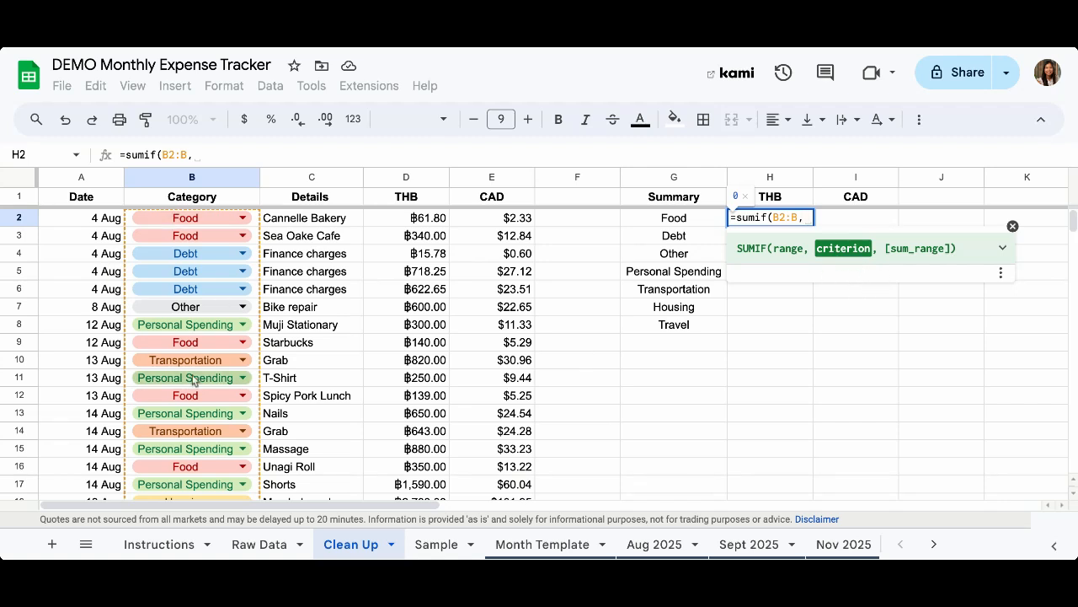
pyautogui.click(684, 221)
pyautogui.write(',')
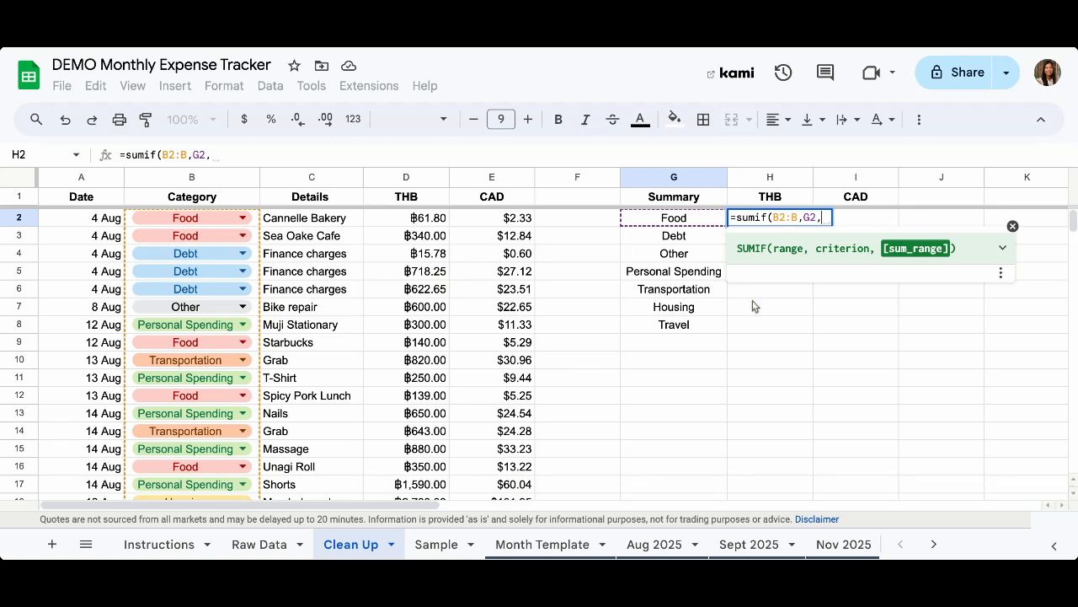
pyautogui.write('D2:D')
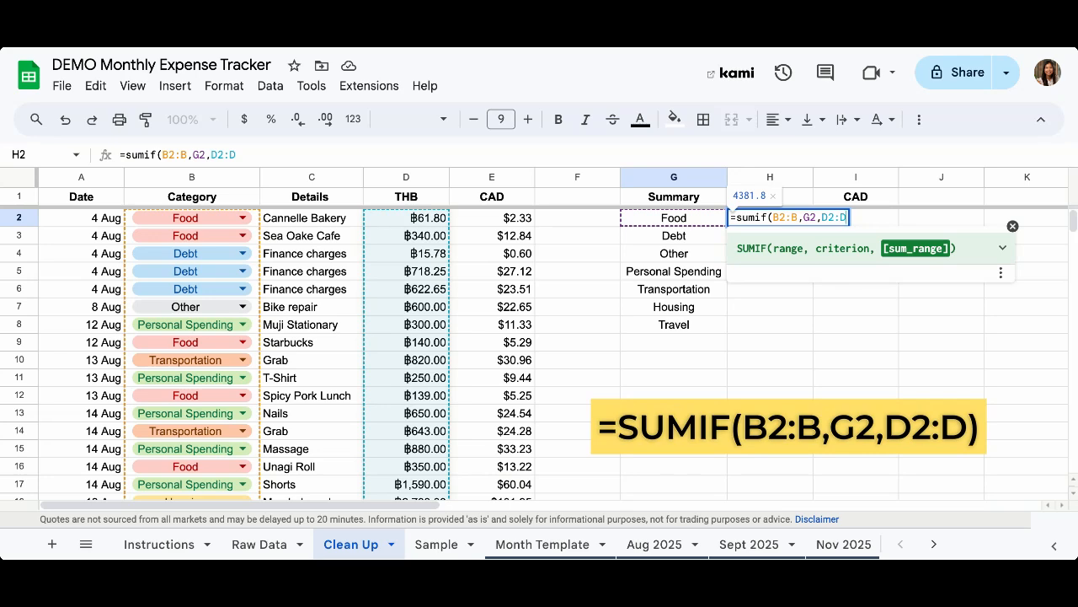
pyautogui.write(')')
pyautogui.press('Return')
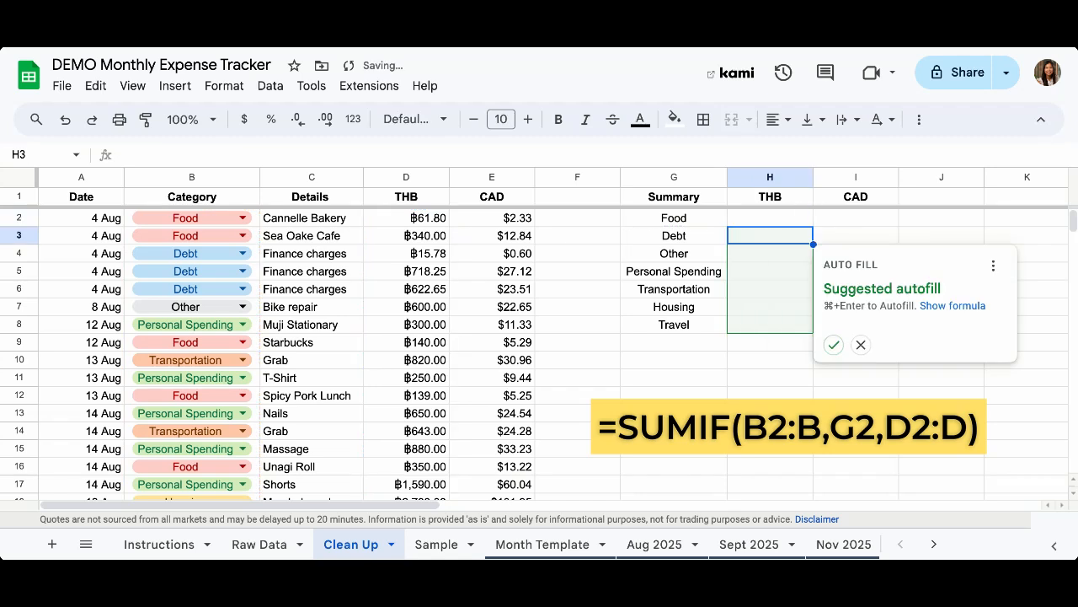
# Decline the autofill suggestion and review H2's Food SUMIF formula
pyautogui.click(861, 346)
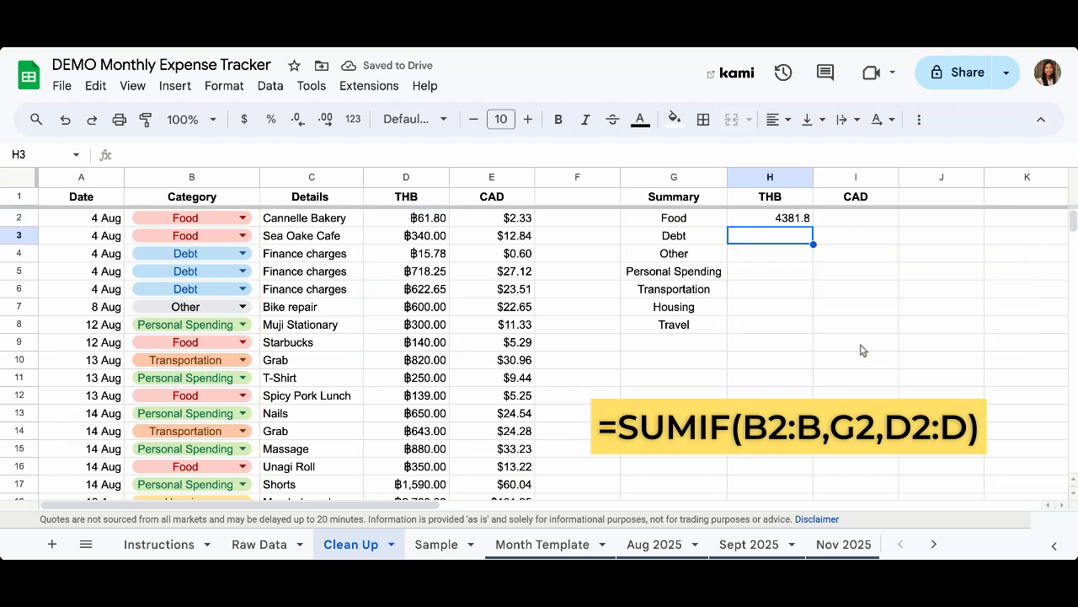
pyautogui.click(779, 221)
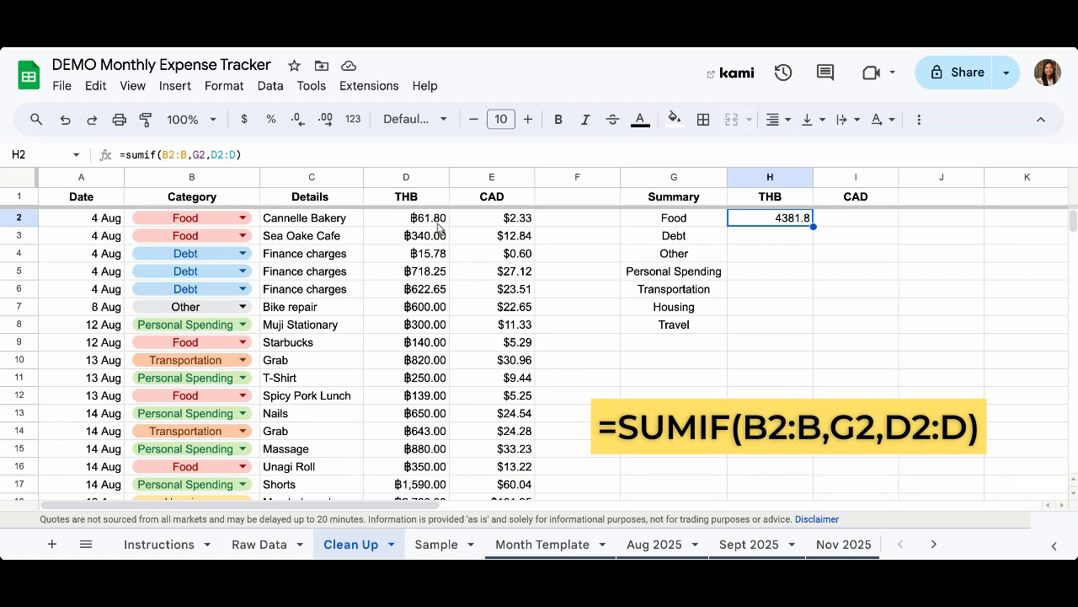
pyautogui.moveTo(438, 225); pyautogui.dragTo(440, 242)
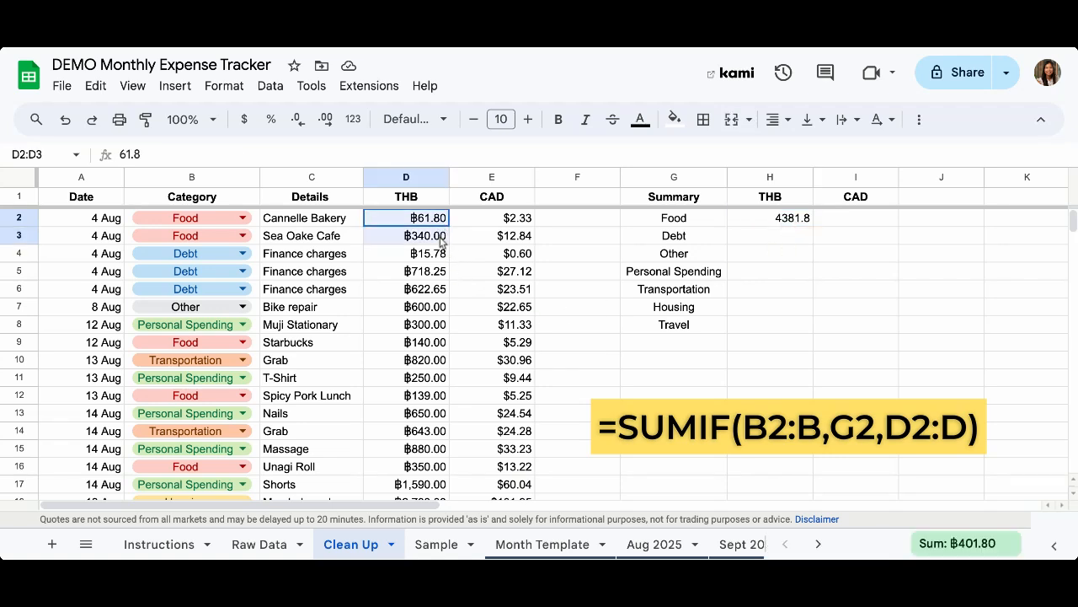
# Check the Food amounts in column D (D9, D12, D16, D19) against the 4381.8 total
pyautogui.scroll(-3, 441, 242)
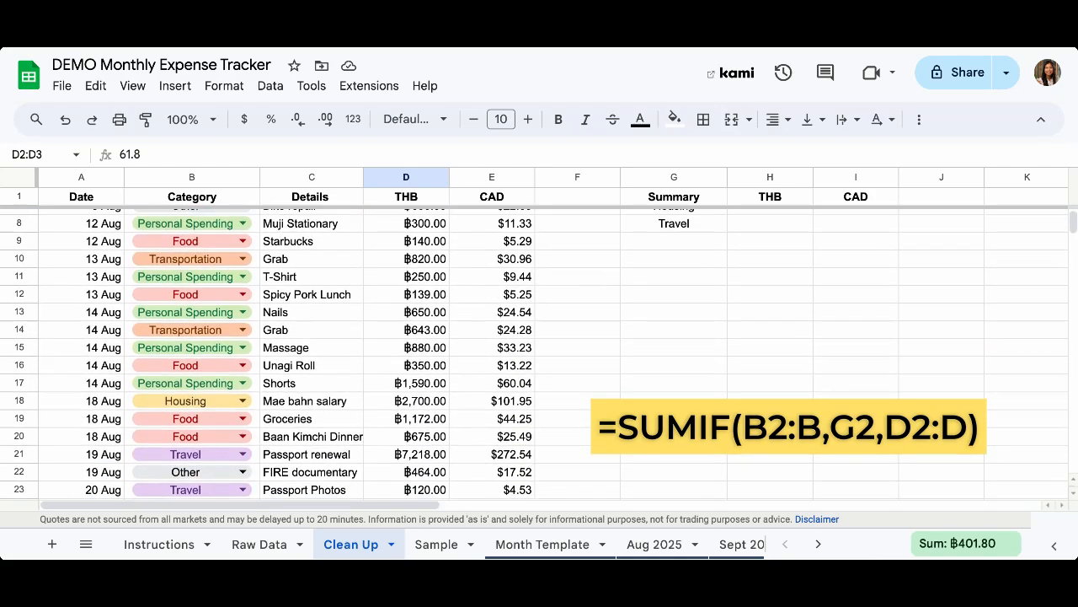
pyautogui.click(438, 247)
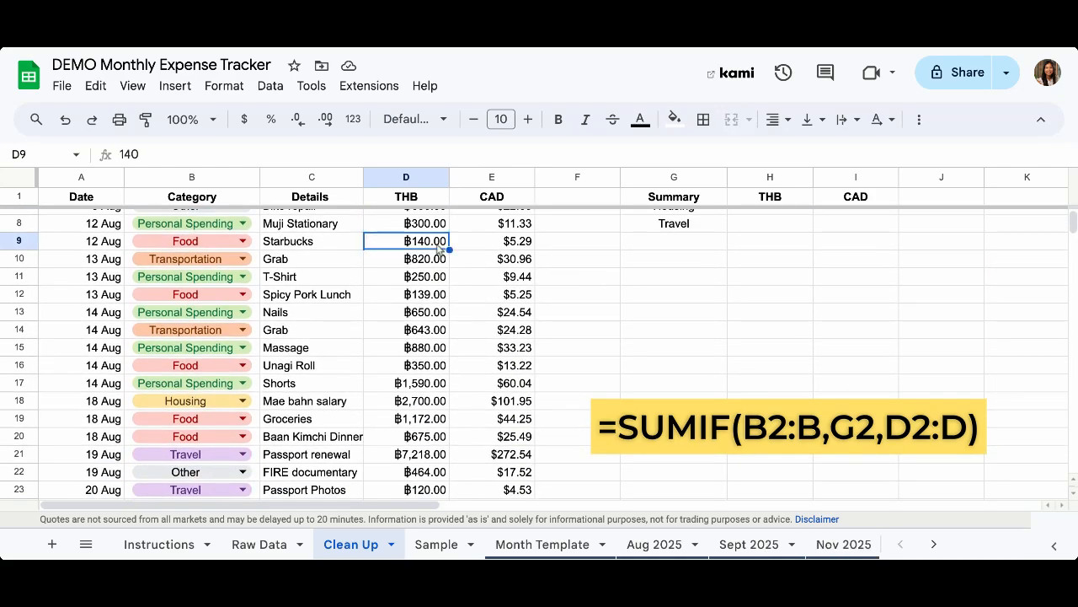
pyautogui.click(431, 297)
pyautogui.scroll(-1, 429, 299)
pyautogui.scroll(-1, 430, 301)
pyautogui.click(429, 325)
pyautogui.scroll(-2, 430, 325)
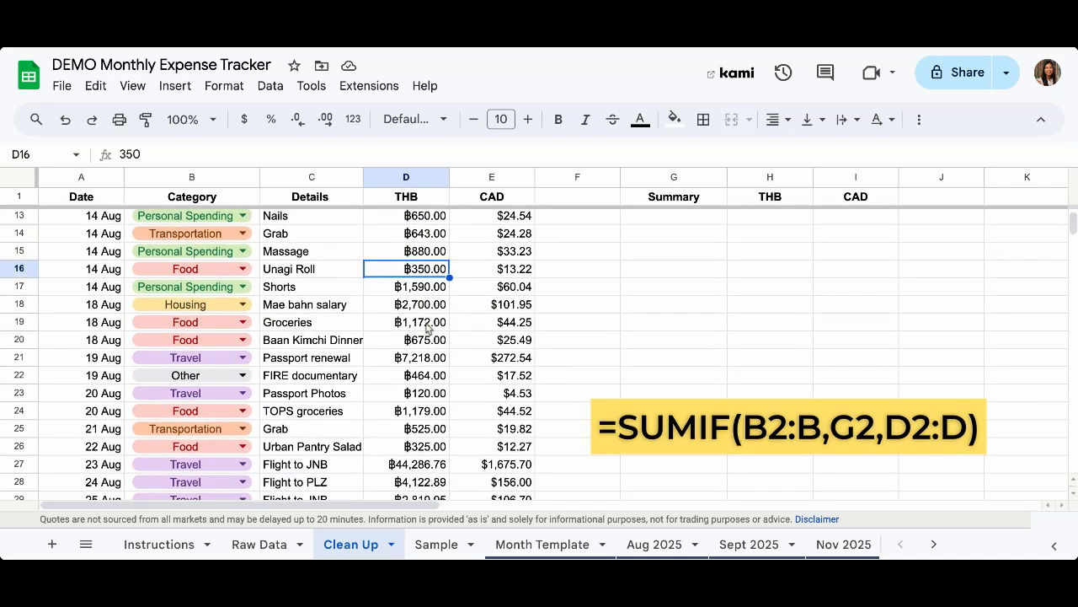
pyautogui.click(430, 323)
pyautogui.moveTo(429, 325); pyautogui.dragTo(430, 341)
pyautogui.scroll(-5, 430, 337)
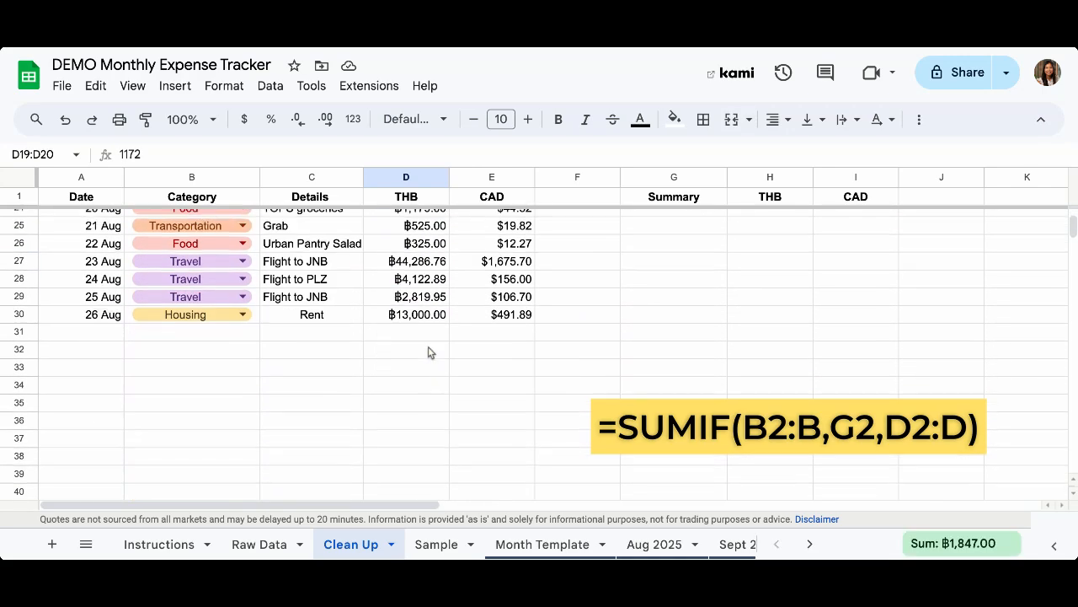
pyautogui.scroll(2, 428, 331)
pyautogui.scroll(6, 426, 333)
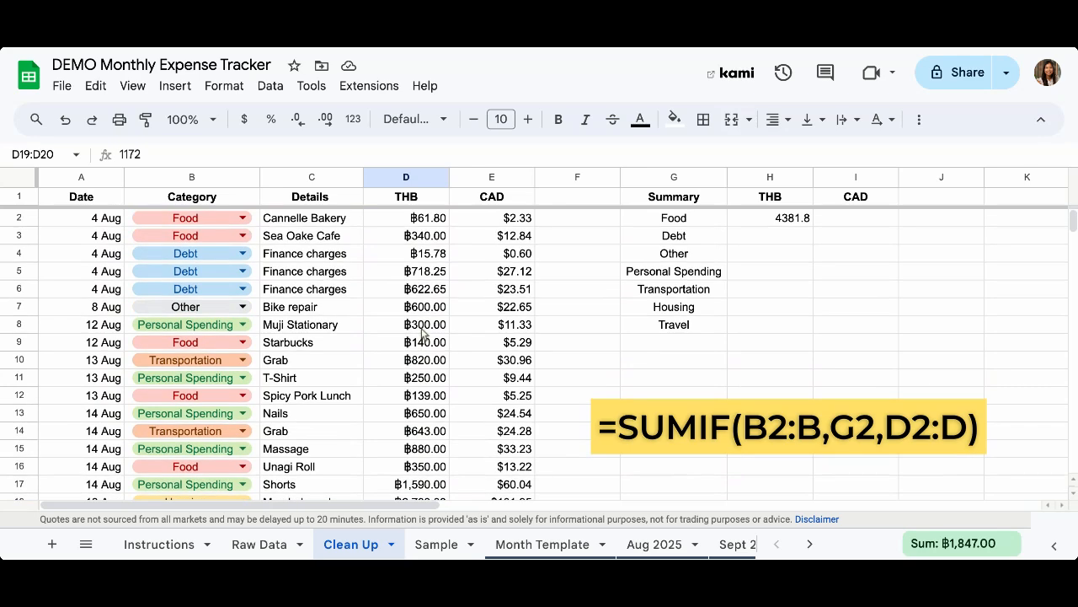
pyautogui.click(769, 222)
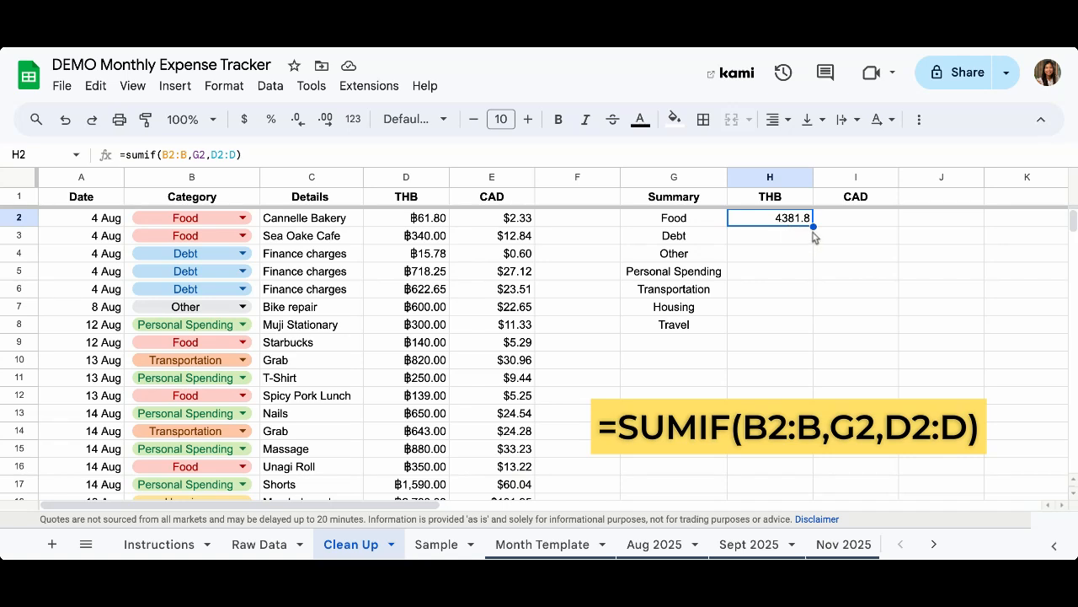
# Fill the Food formula down to H8 and inspect the Debt formula's shifted B3:B range
pyautogui.moveTo(814, 227); pyautogui.dragTo(803, 328)
pyautogui.click(843, 271)
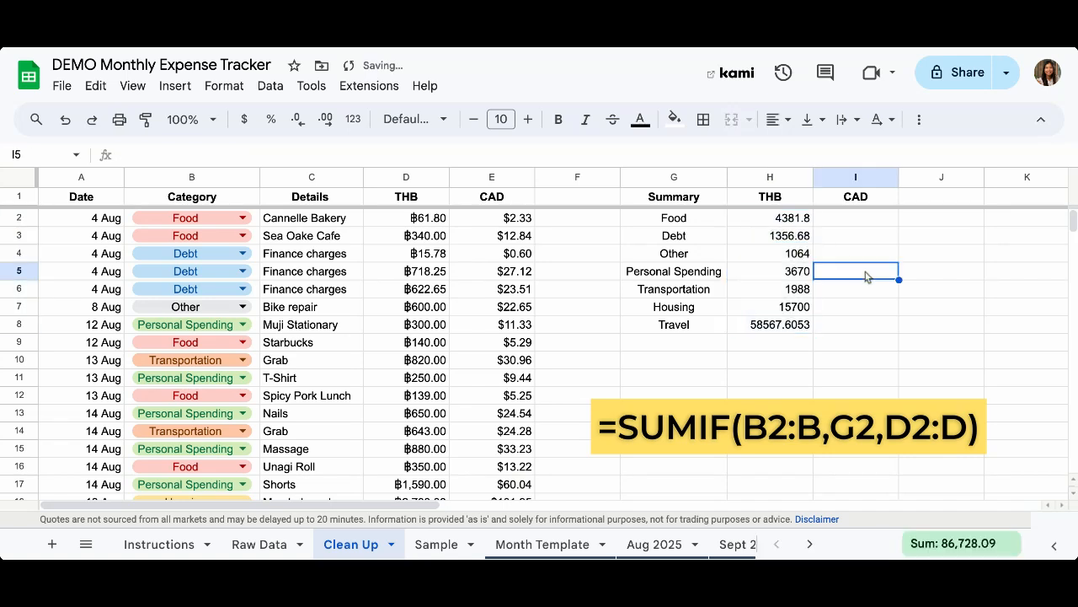
pyautogui.click(794, 237)
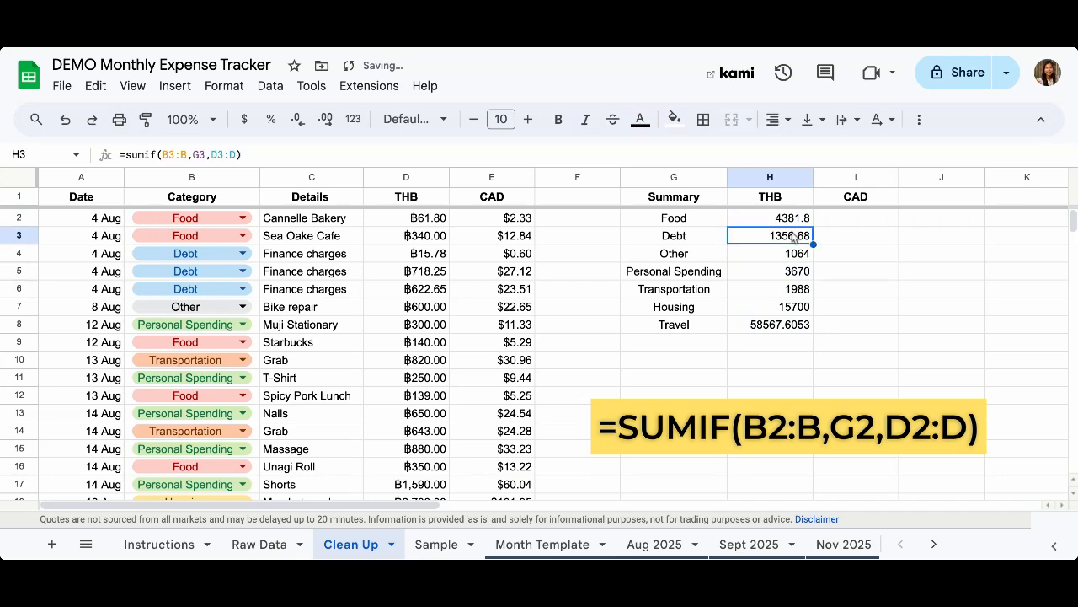
pyautogui.click(175, 155)
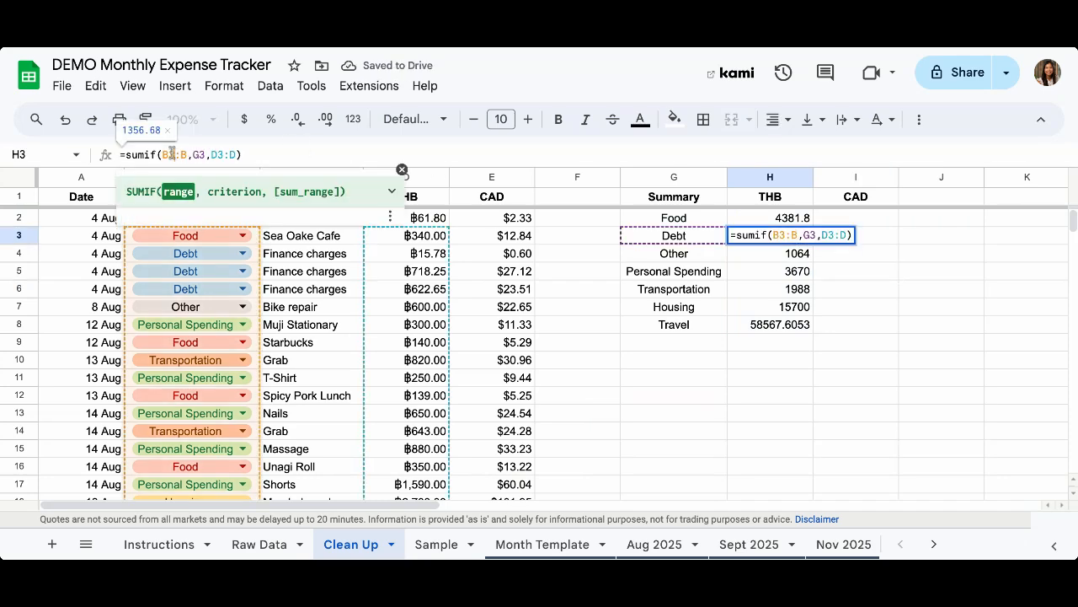
pyautogui.click(401, 171)
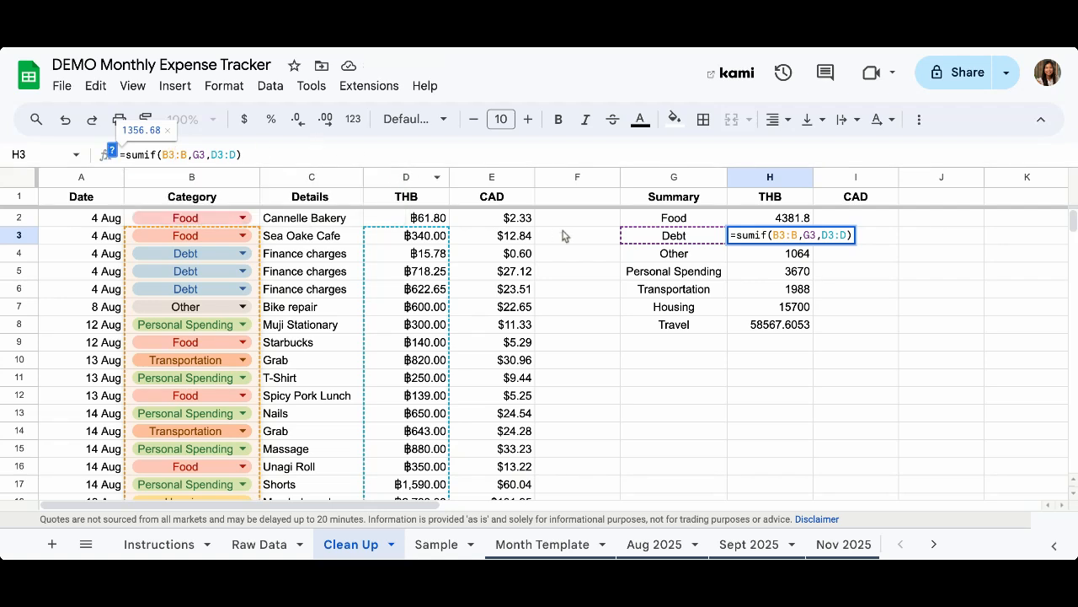
pyautogui.doubleClick(781, 235)
pyautogui.moveTo(784, 235); pyautogui.dragTo(797, 236)
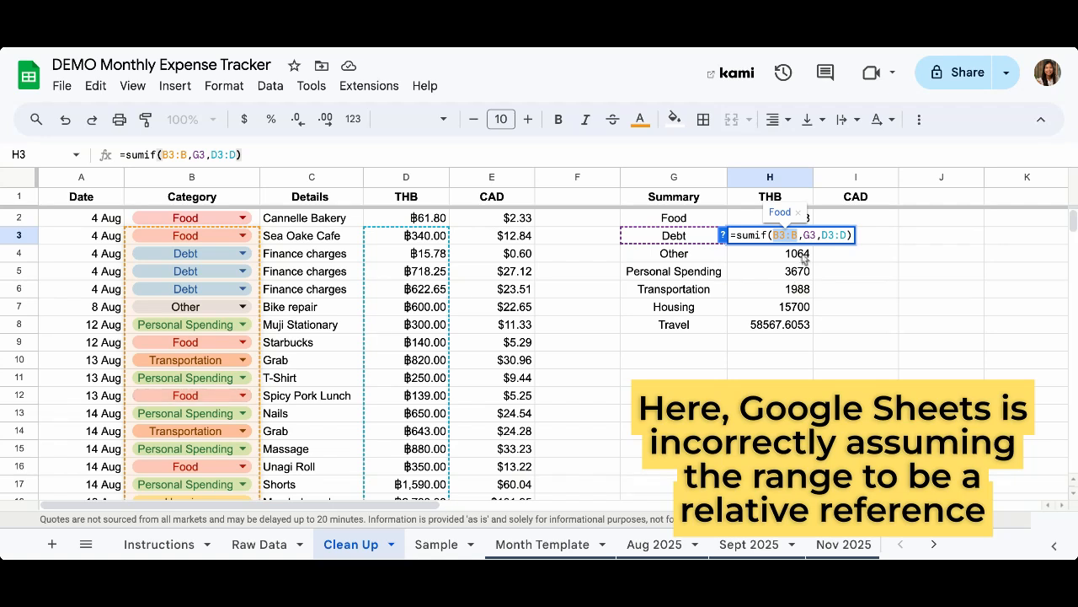
pyautogui.press('Return')
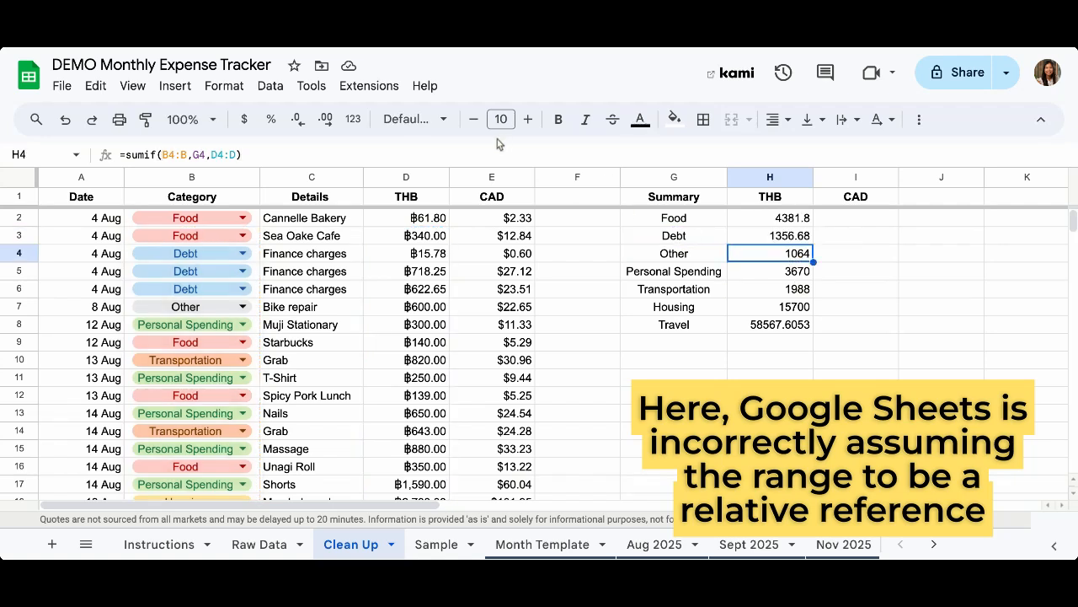
# Inspect the shifted ranges in the Other and Personal Spending formulas, then return to H2
pyautogui.click(158, 155)
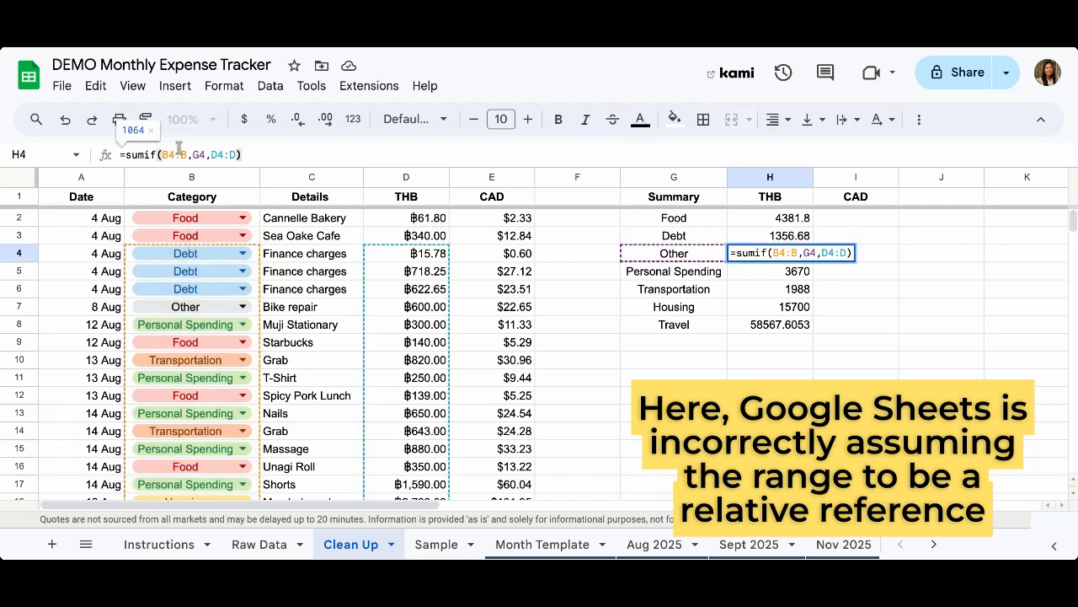
pyautogui.click(173, 155)
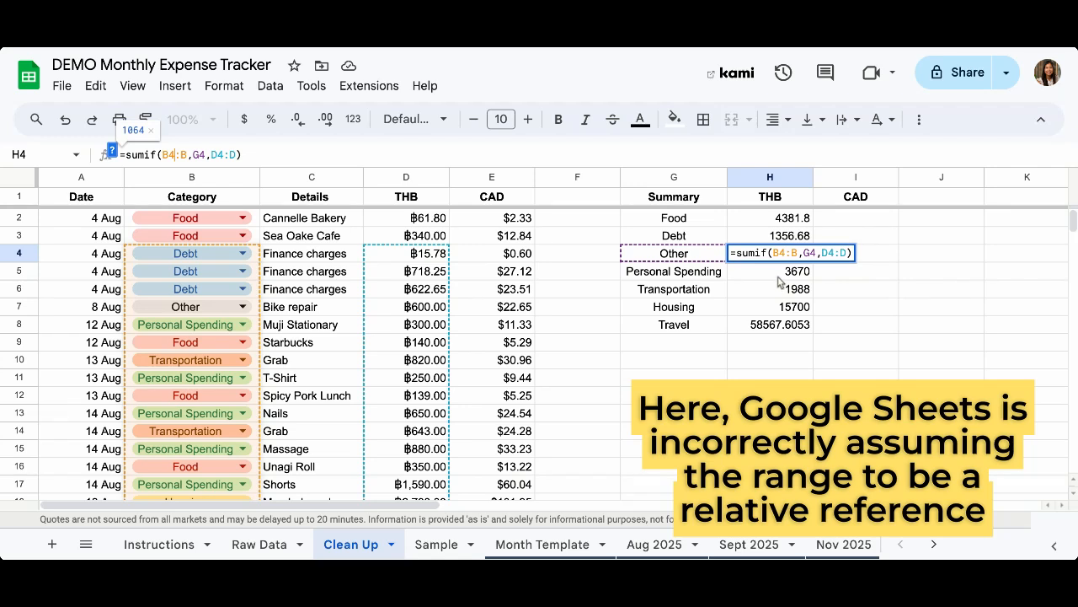
pyautogui.click(777, 276)
pyautogui.click(180, 155)
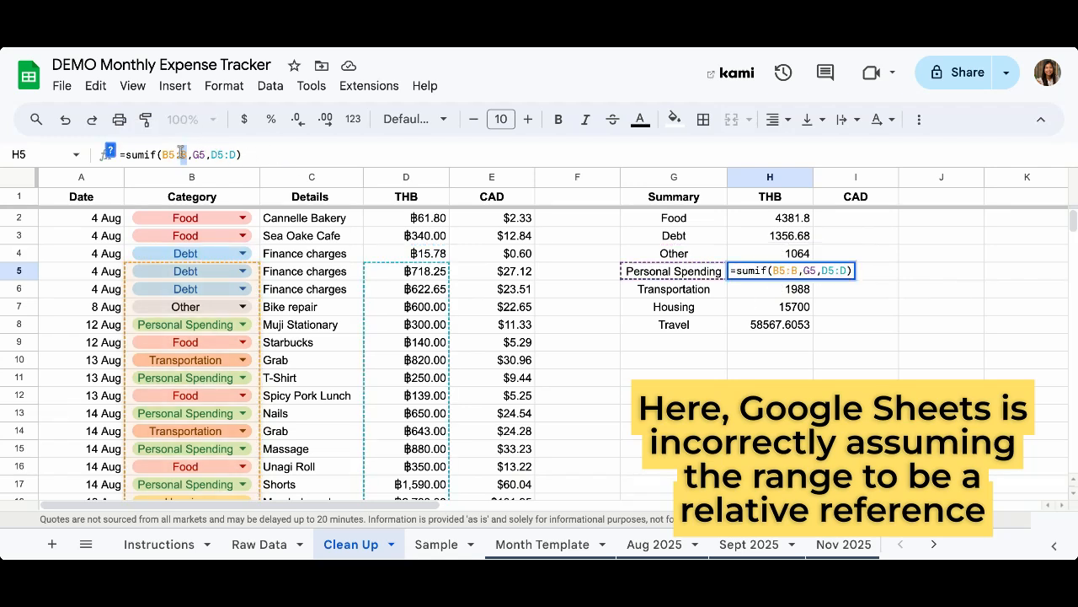
pyautogui.click(792, 223)
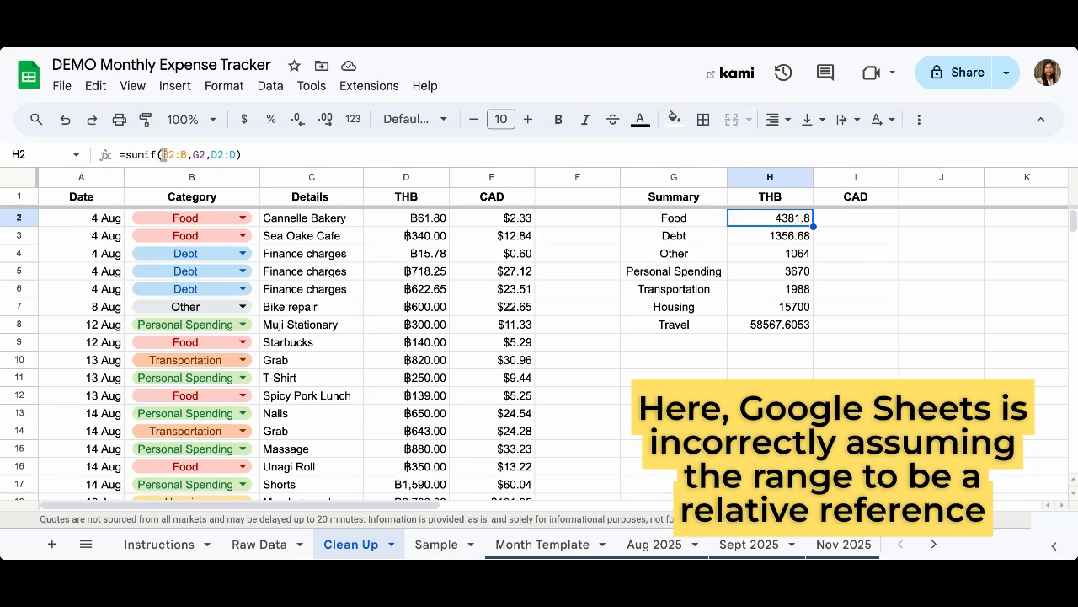
# Clear the Debt through Travel totals in H3:H8
pyautogui.click(772, 241)
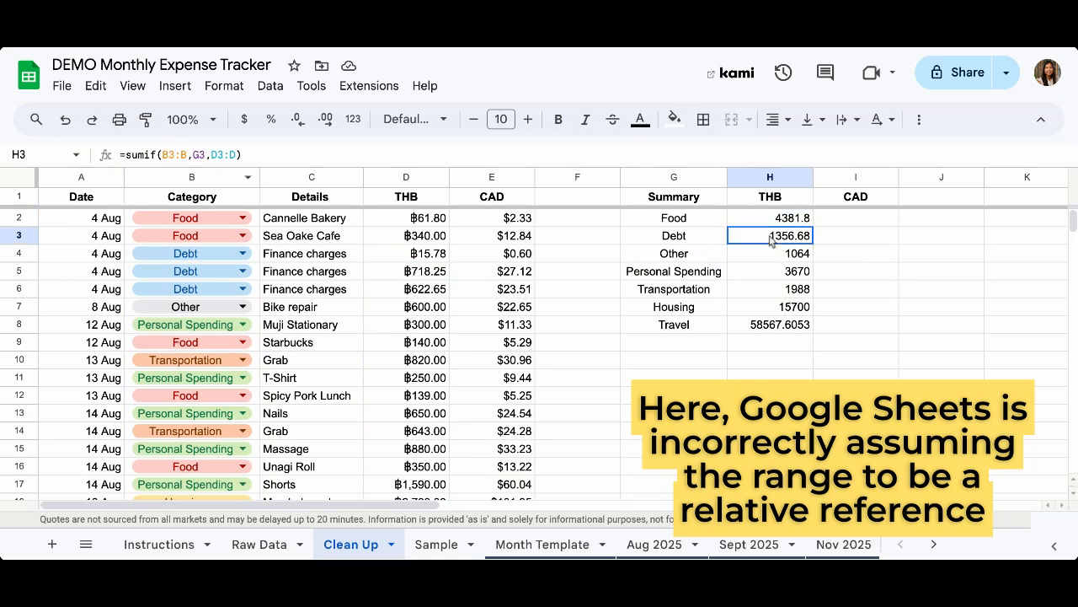
pyautogui.moveTo(771, 241); pyautogui.dragTo(766, 323)
pyautogui.press('Delete')
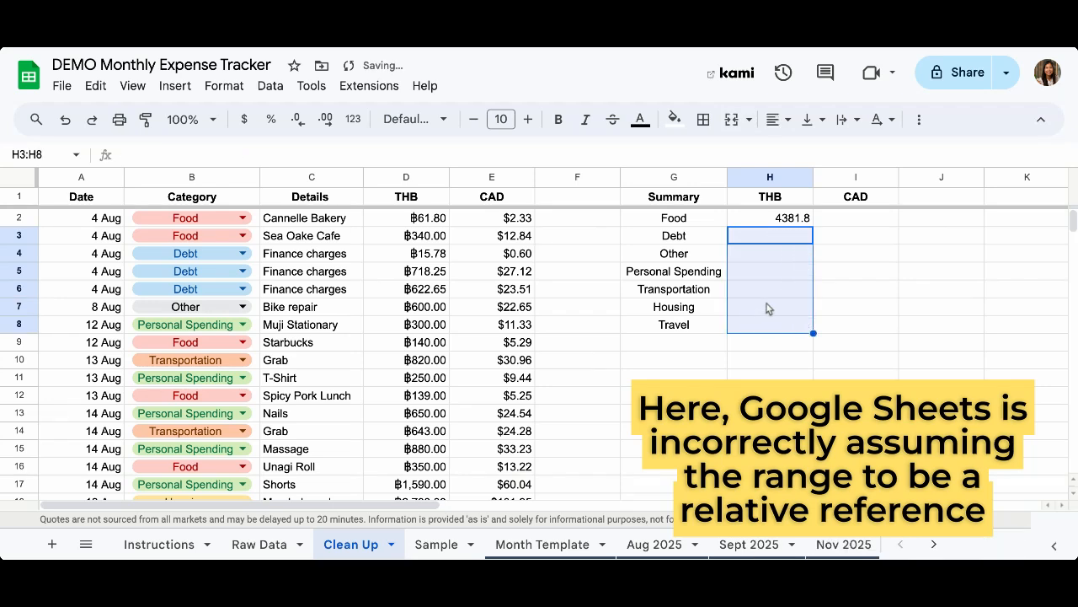
# Lock the category range in H2's formula as $B$2:$B
pyautogui.click(769, 221)
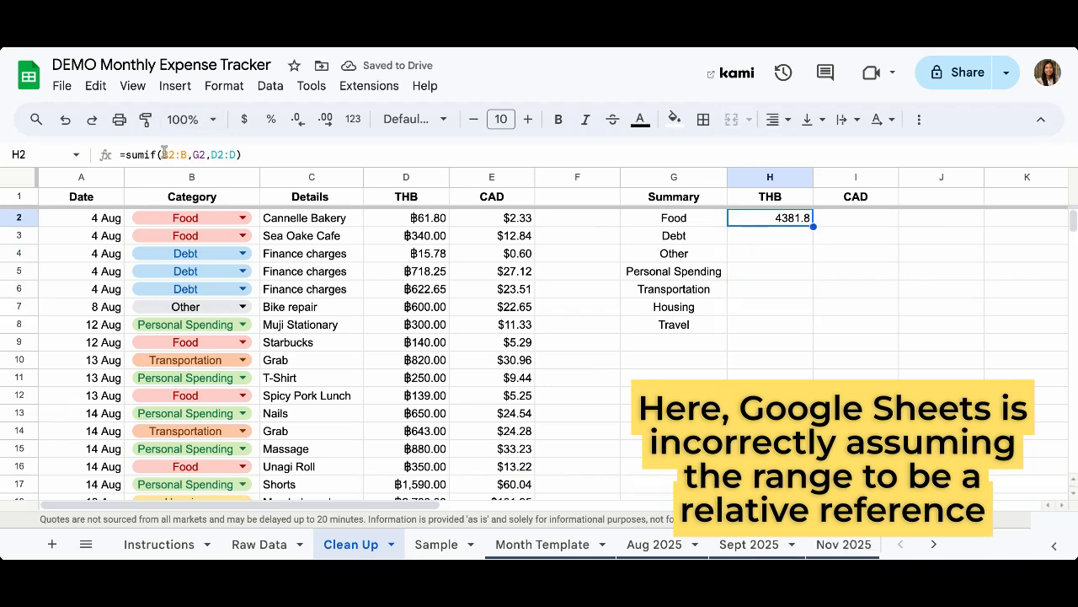
pyautogui.click(289, 154)
pyautogui.moveTo(188, 154); pyautogui.dragTo(160, 154)
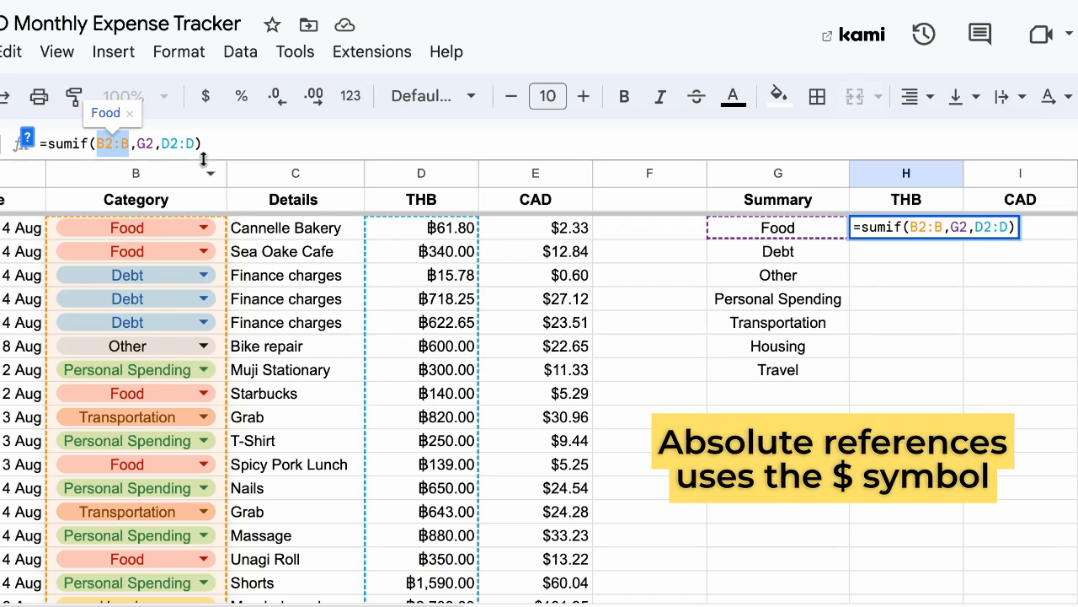
pyautogui.click(98, 145)
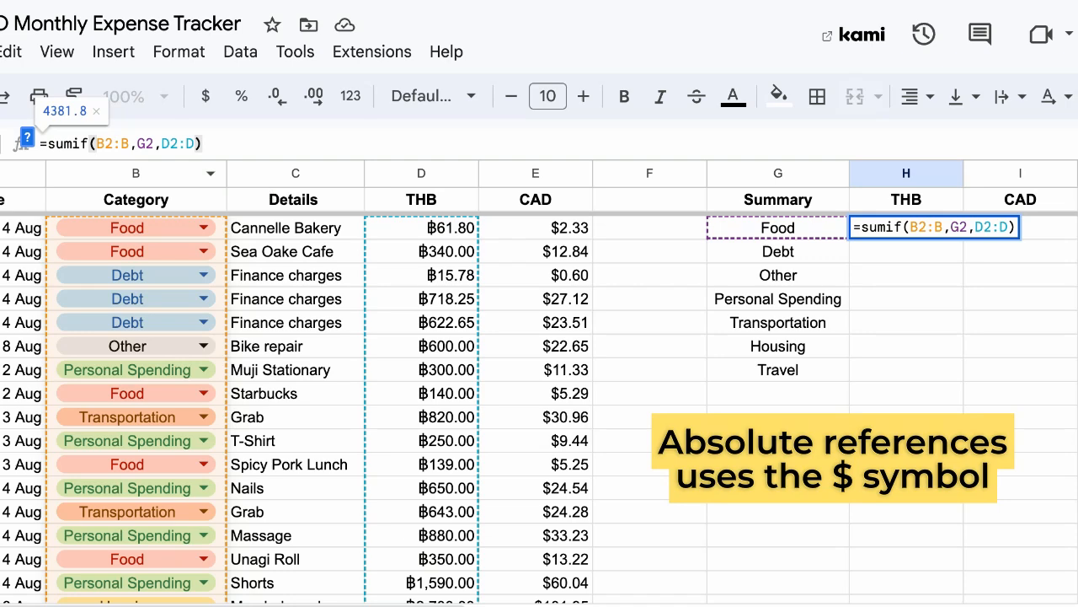
pyautogui.write('$')
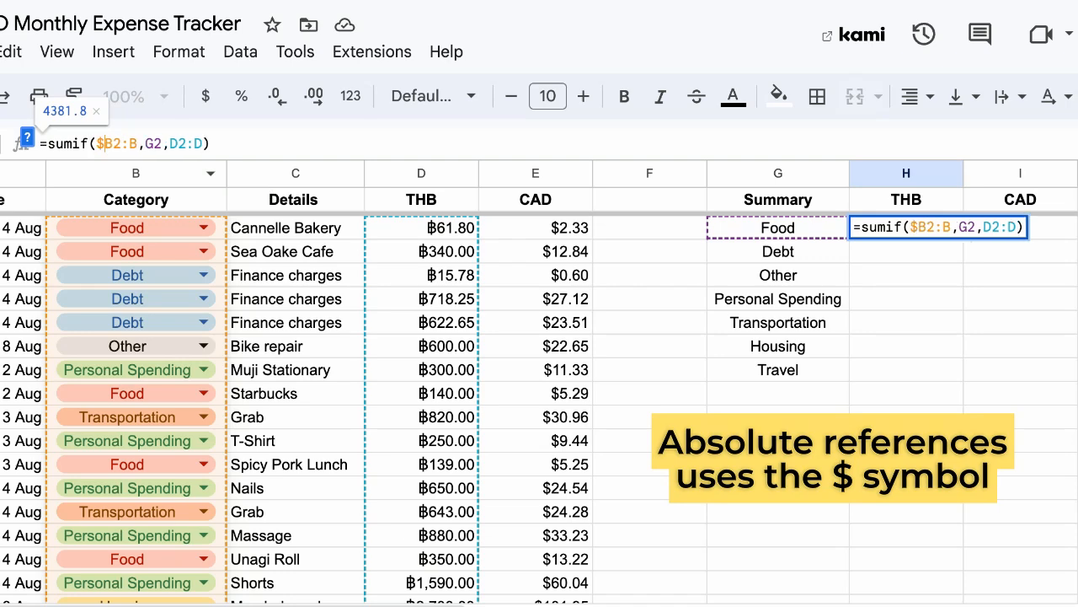
pyautogui.click(113, 143)
pyautogui.write('$')
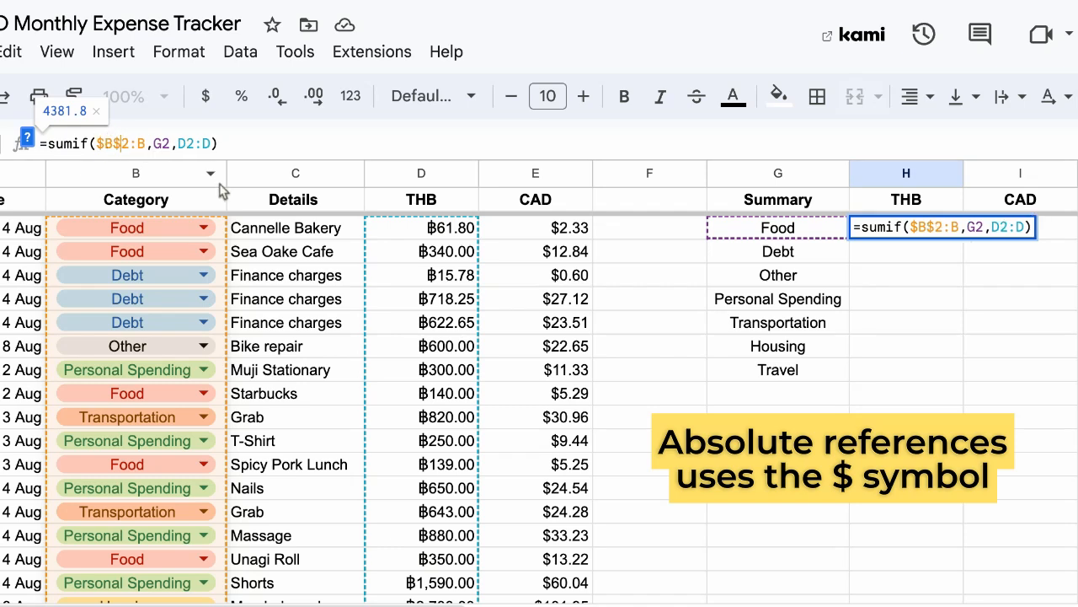
pyautogui.click(139, 144)
pyautogui.write('$')
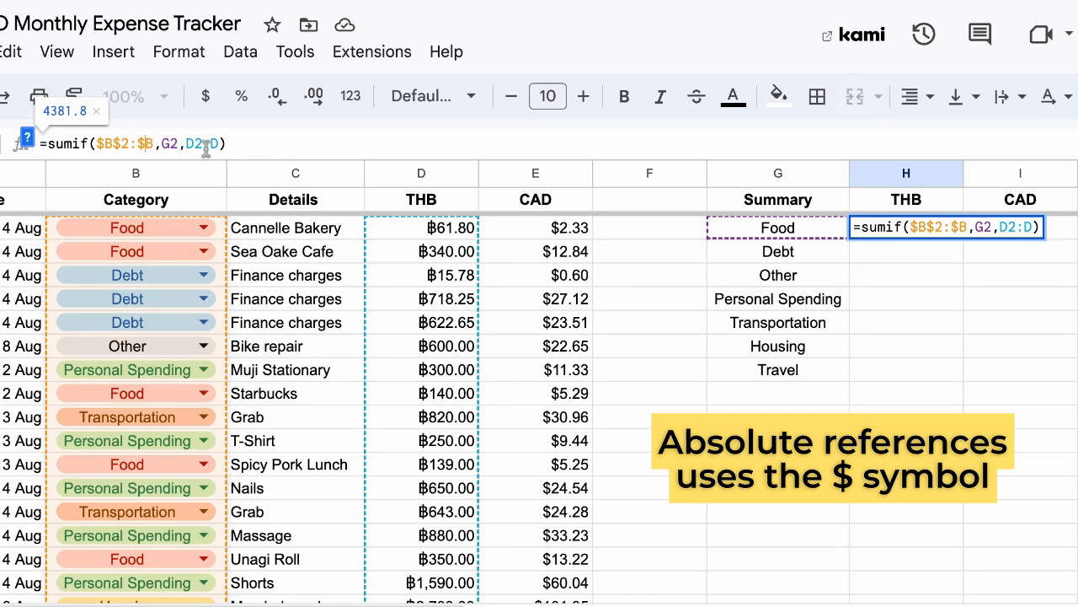
# Lock the sum range as $D$2:$D, committing =sumif($B$2:$B,G2,$D$2:$D) still showing 4381.8
pyautogui.moveTo(180, 144); pyautogui.dragTo(159, 144)
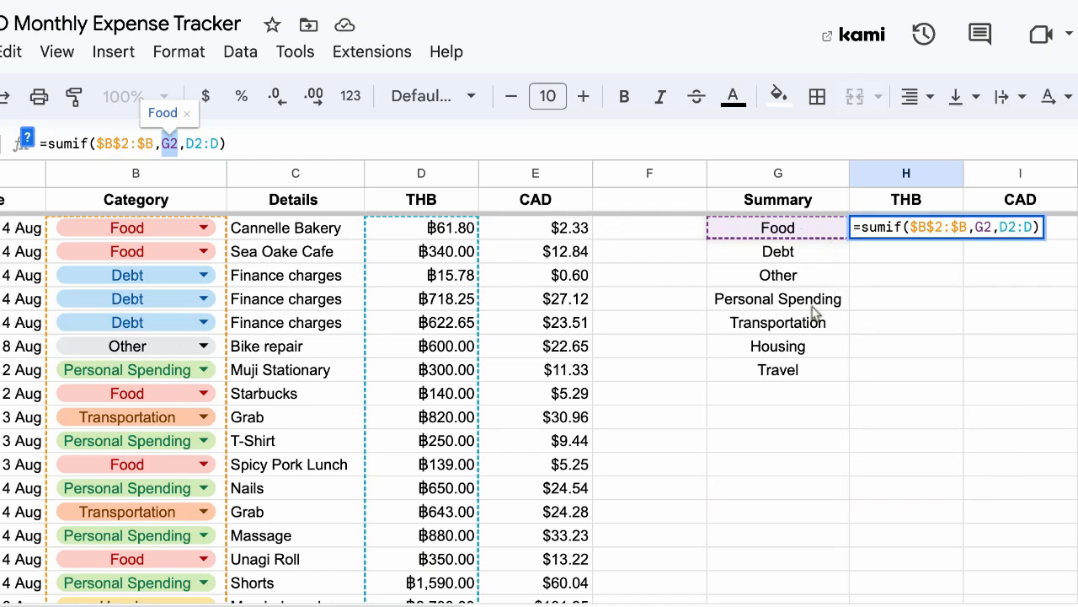
pyautogui.click(172, 144)
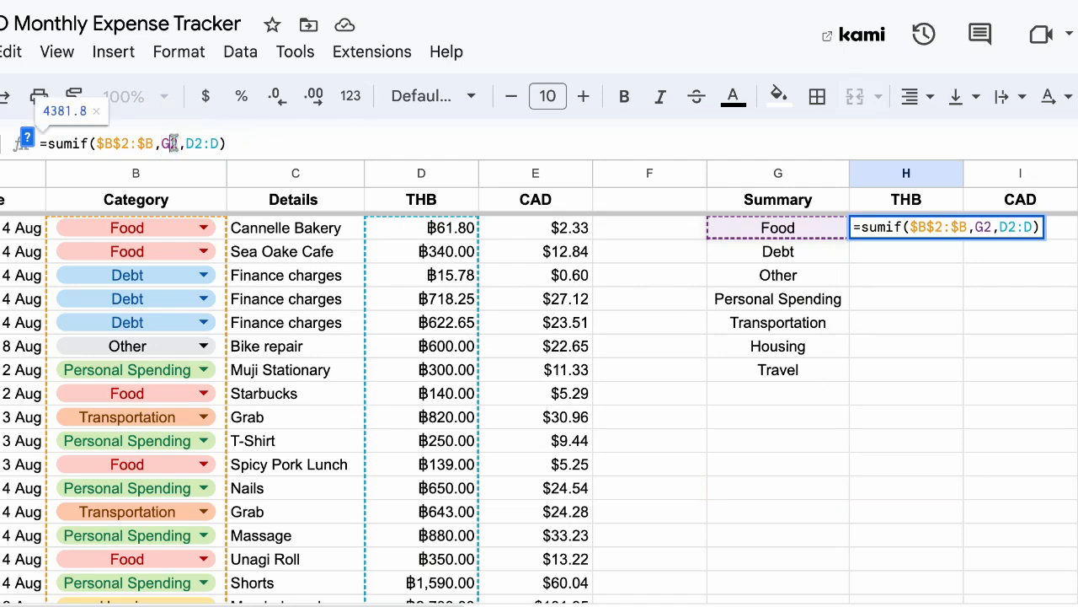
pyautogui.moveTo(161, 143); pyautogui.dragTo(179, 144)
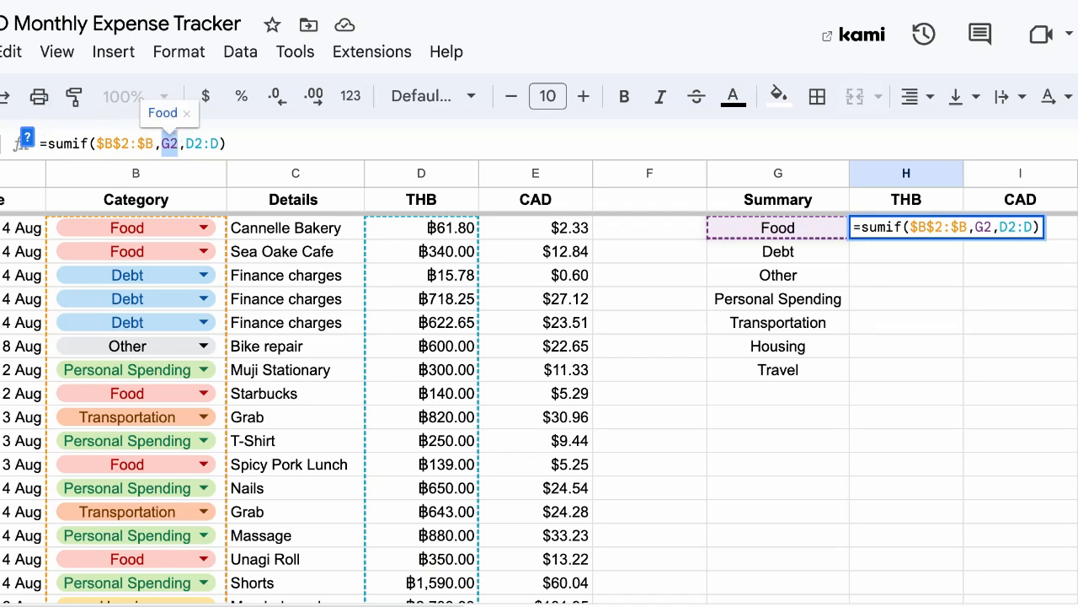
pyautogui.click(188, 144)
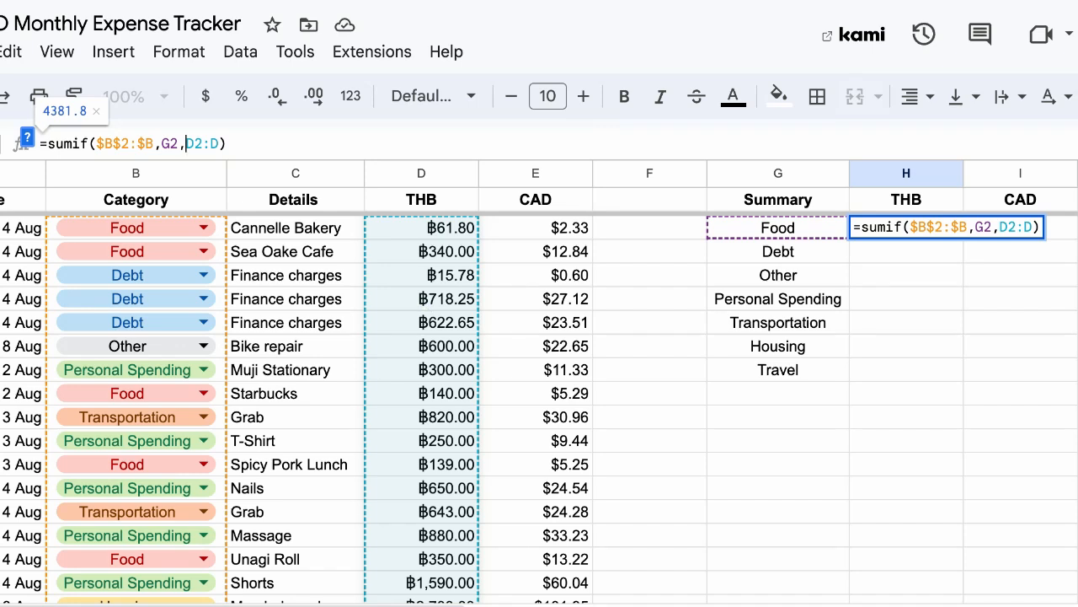
pyautogui.write('$B')
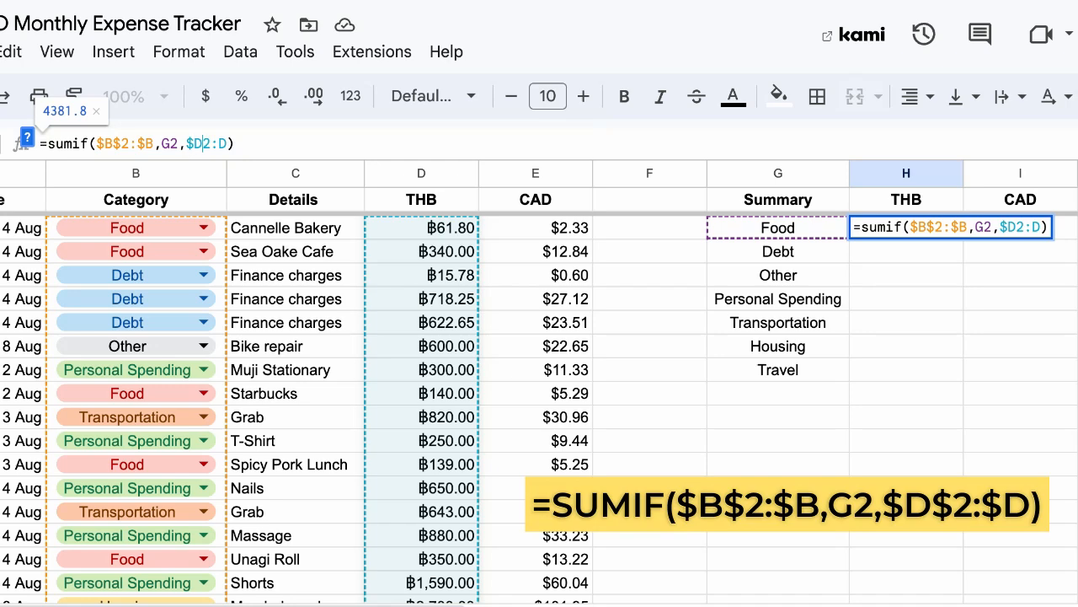
pyautogui.write('$2:')
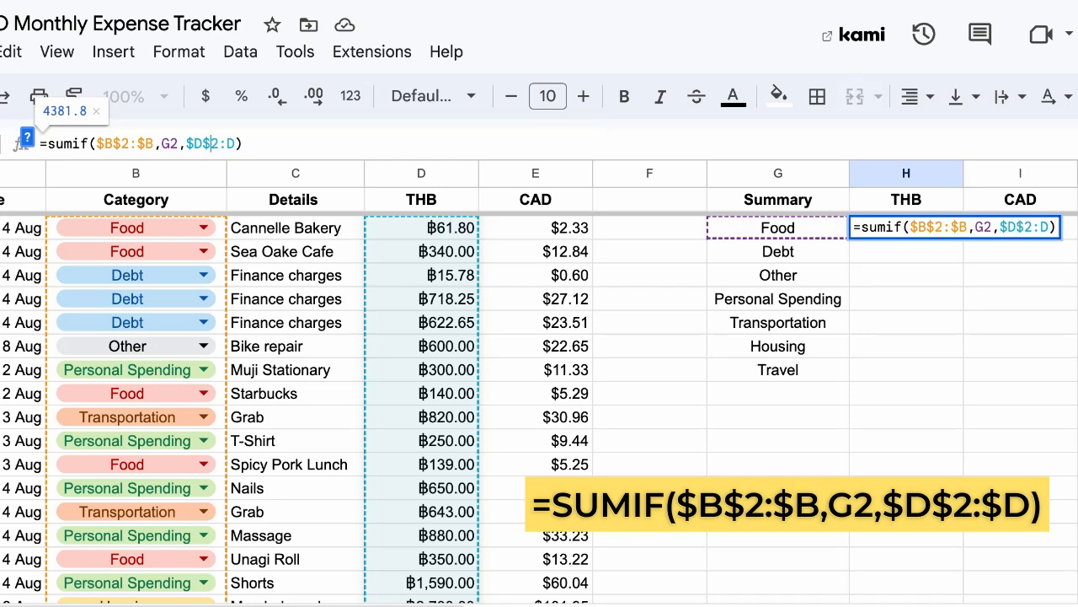
pyautogui.write('$')
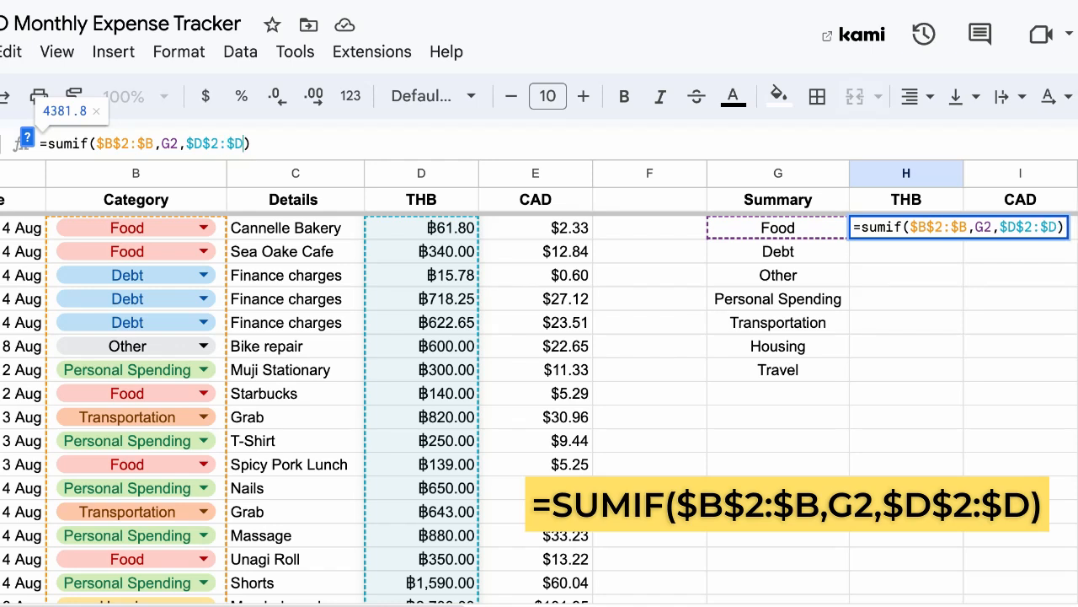
pyautogui.press('Return')
pyautogui.click(932, 235)
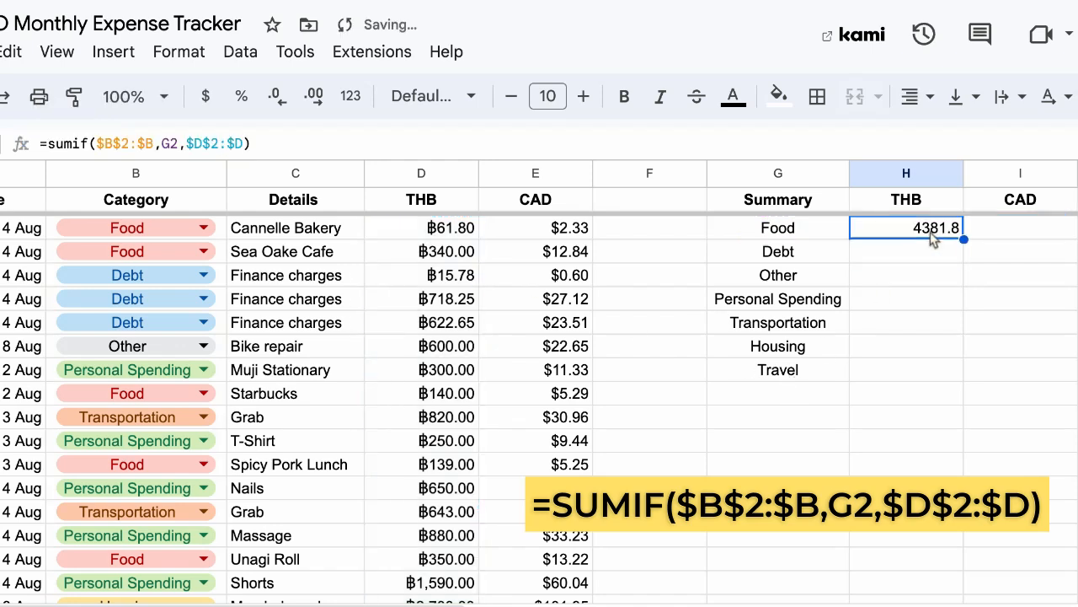
# Fill H2's locked-range formula down to H8 and verify the Debt formula's locked ranges
pyautogui.moveTo(964, 238); pyautogui.dragTo(958, 369)
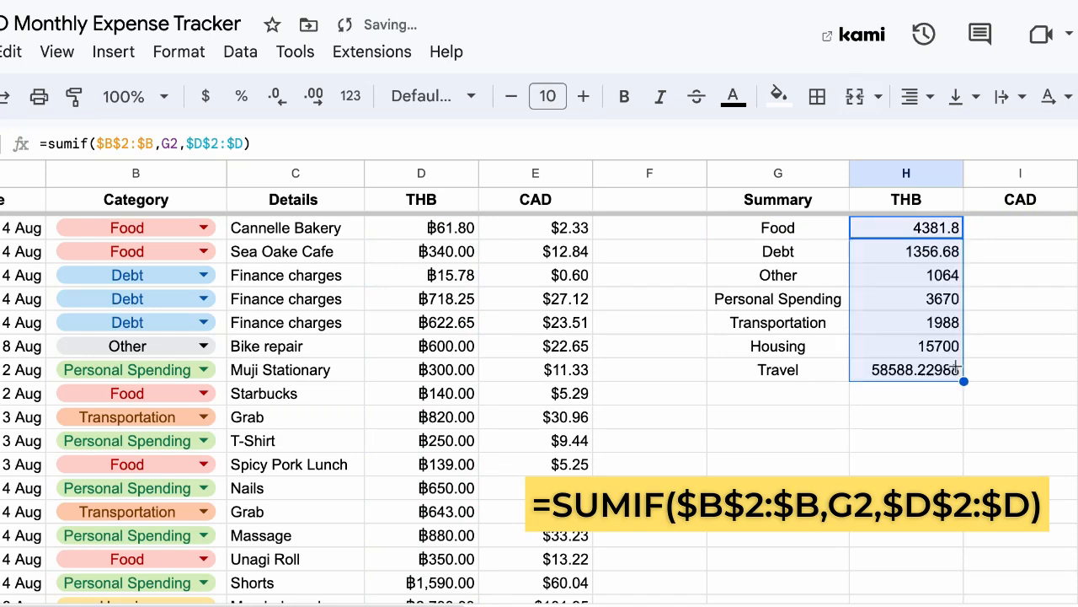
pyautogui.click(916, 261)
pyautogui.click(162, 143)
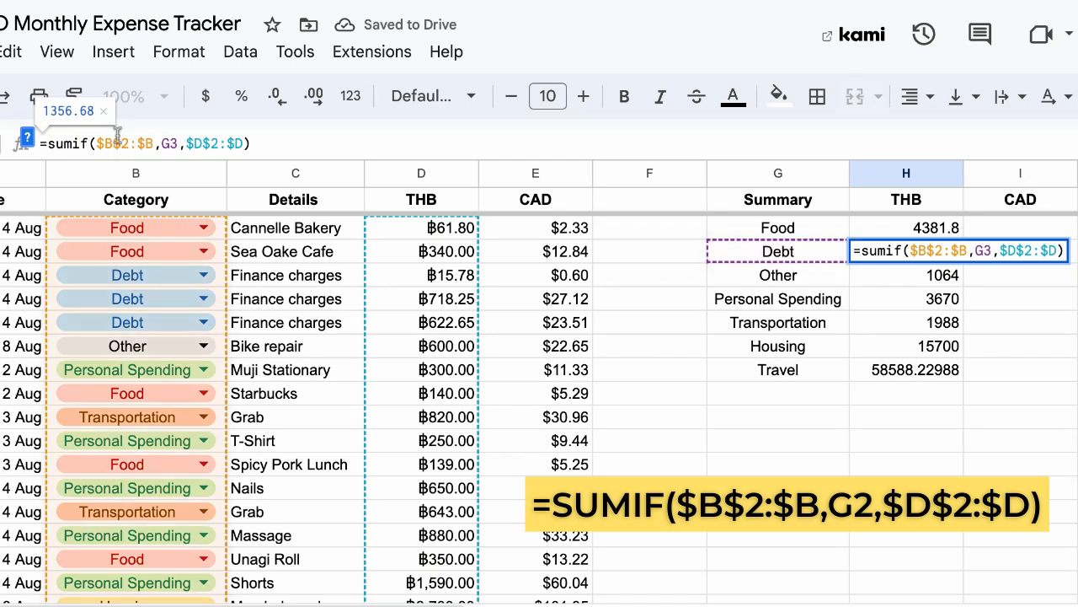
pyautogui.click(215, 141)
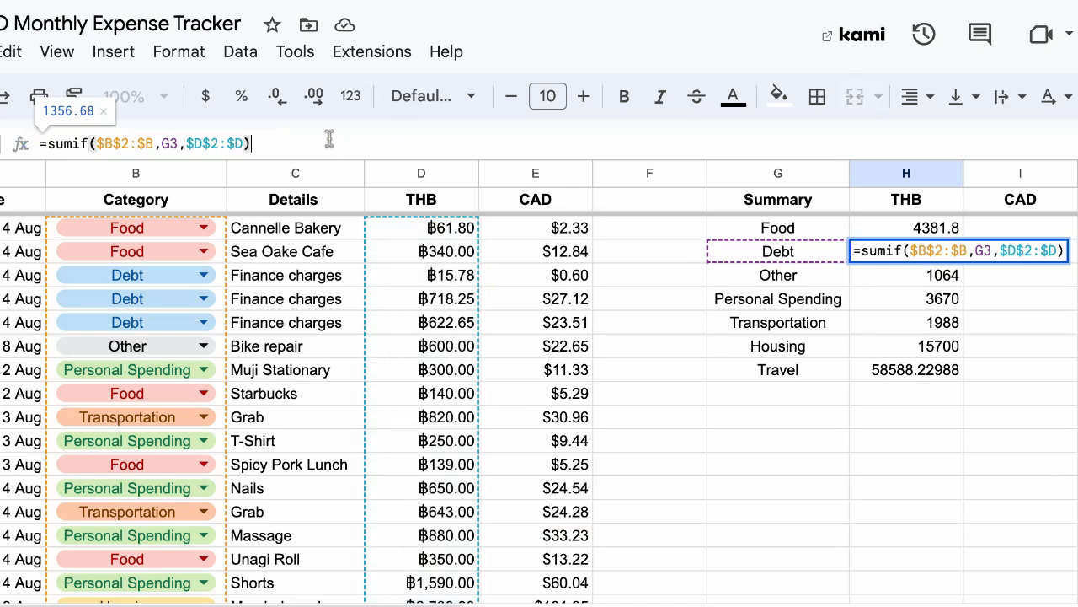
pyautogui.click(923, 325)
# Check the copied formulas for the Other and Housing totals, Housing showing 15700
pyautogui.click(921, 281)
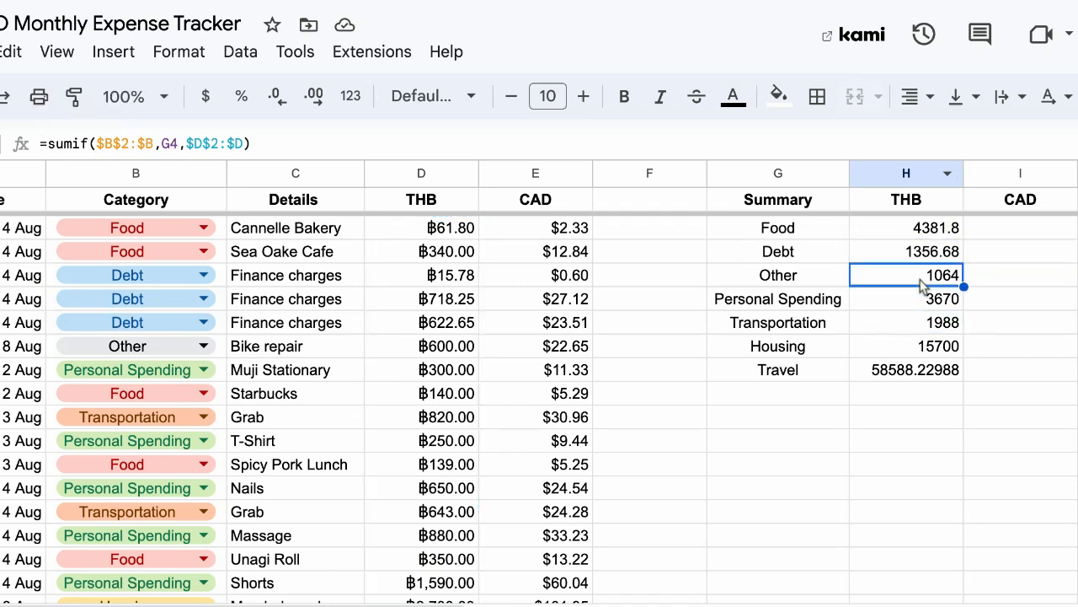
pyautogui.press('Down')
pyautogui.press('Down')
pyautogui.press('Down')
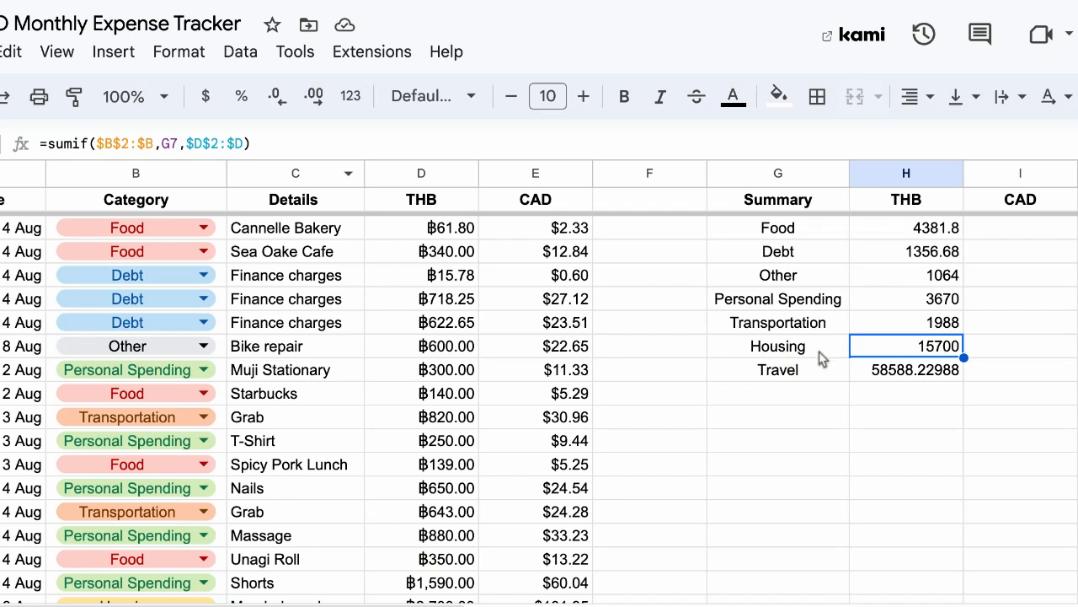
pyautogui.moveTo(788, 356); pyautogui.dragTo(898, 358)
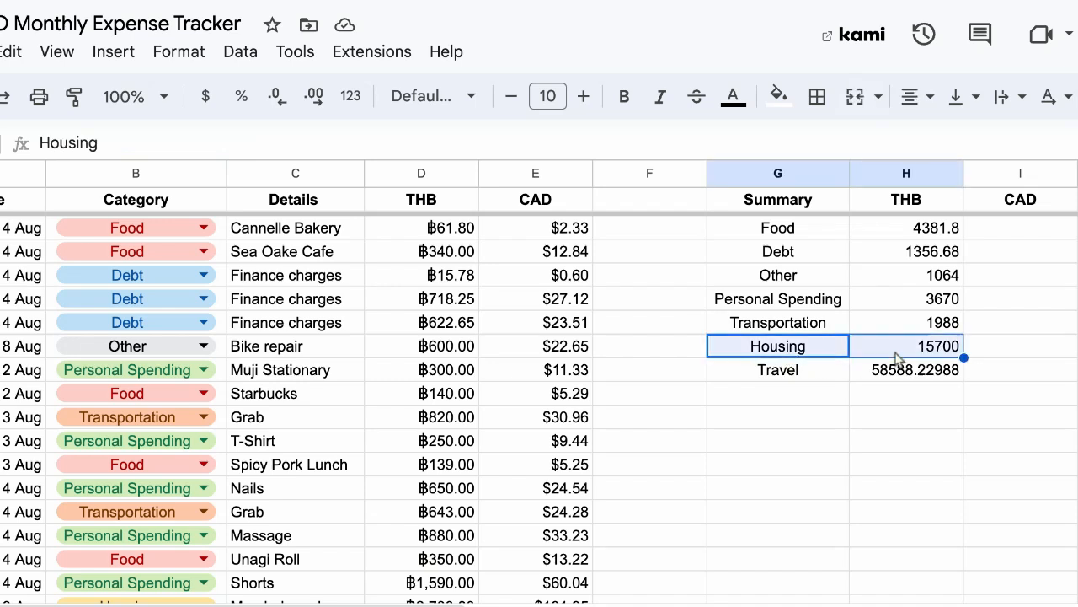
pyautogui.click(944, 348)
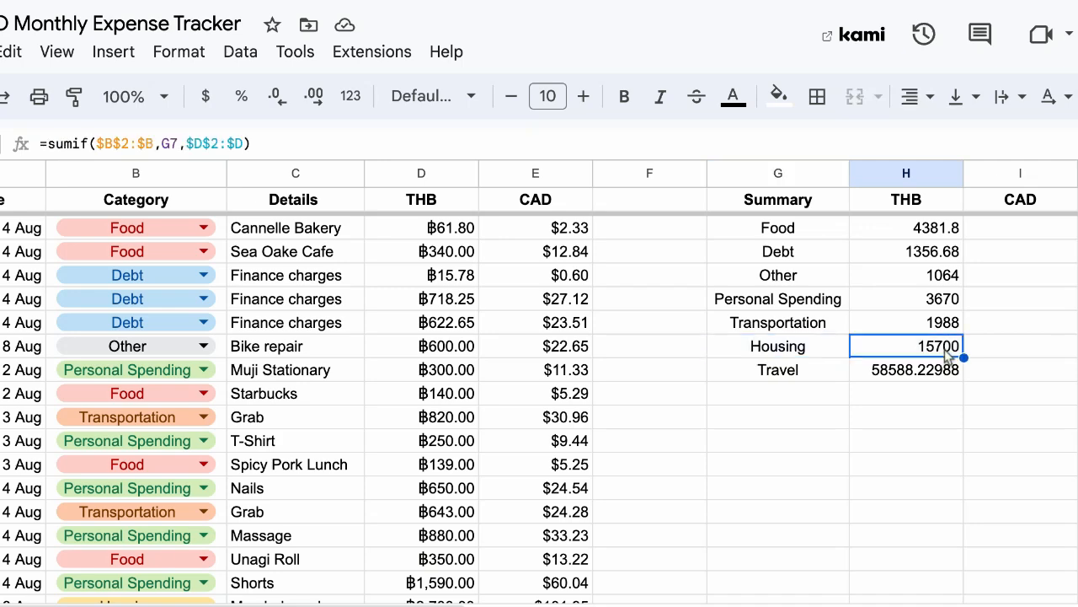
pyautogui.click(1020, 227)
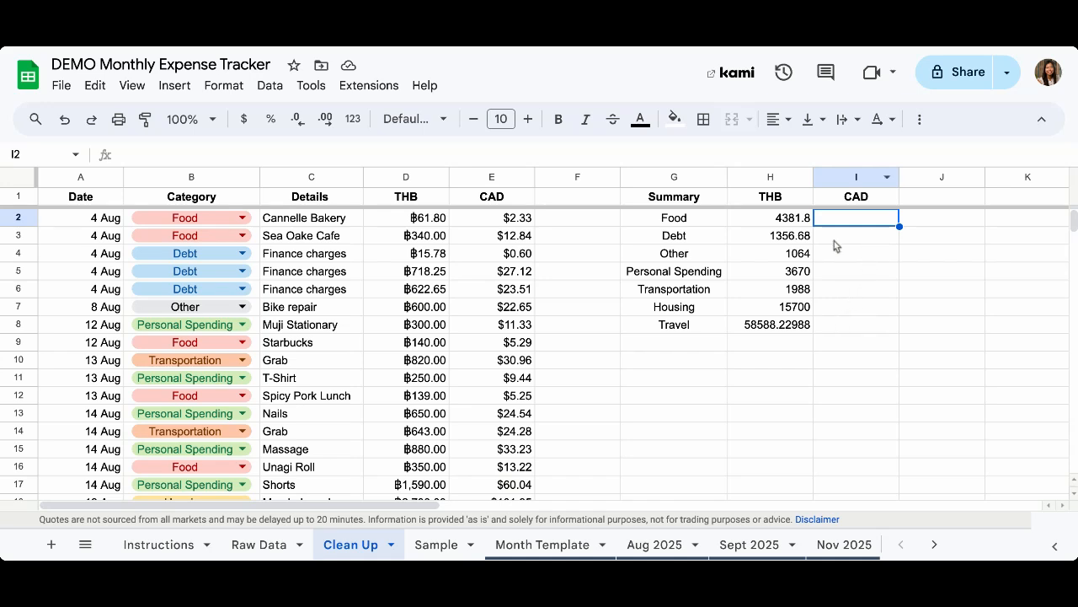
# Start a SUMIF in I2 with the absolute category range $B$2:$B
pyautogui.write('=sum')
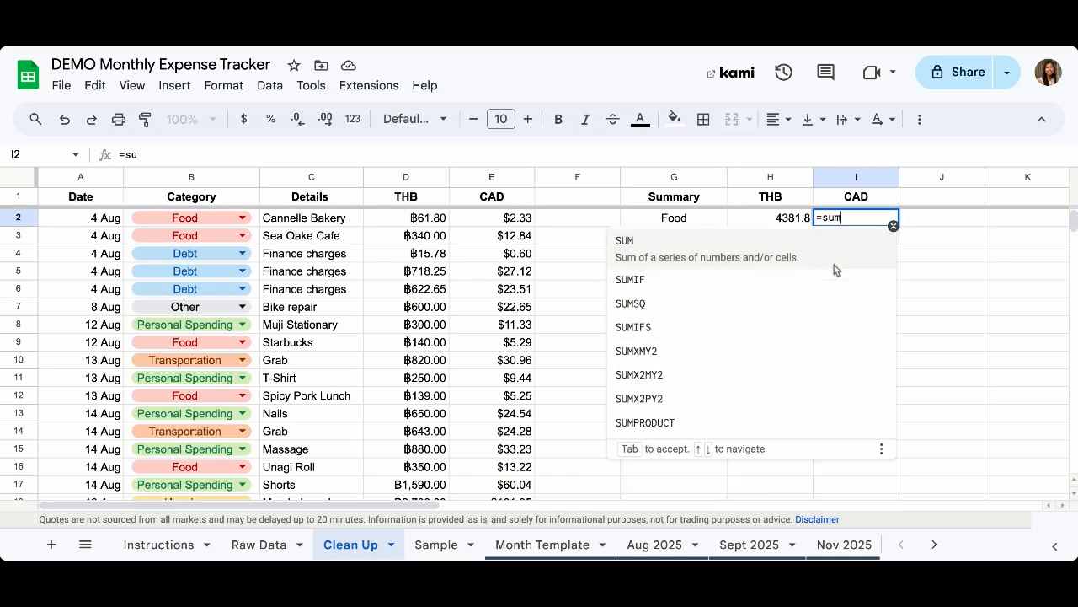
pyautogui.write('if(')
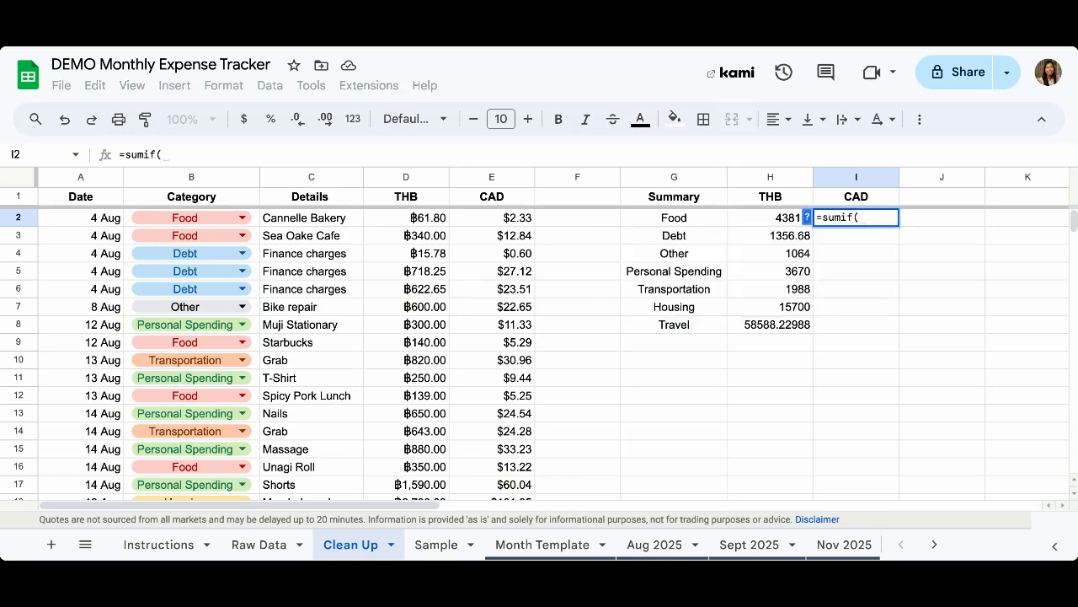
pyautogui.click(807, 218)
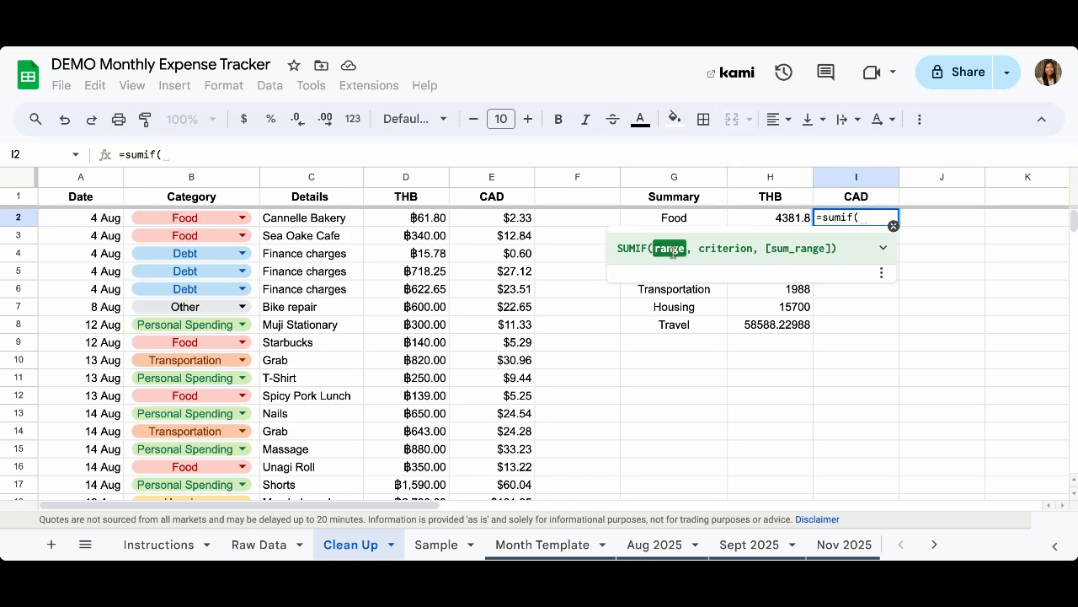
pyautogui.write('B2:')
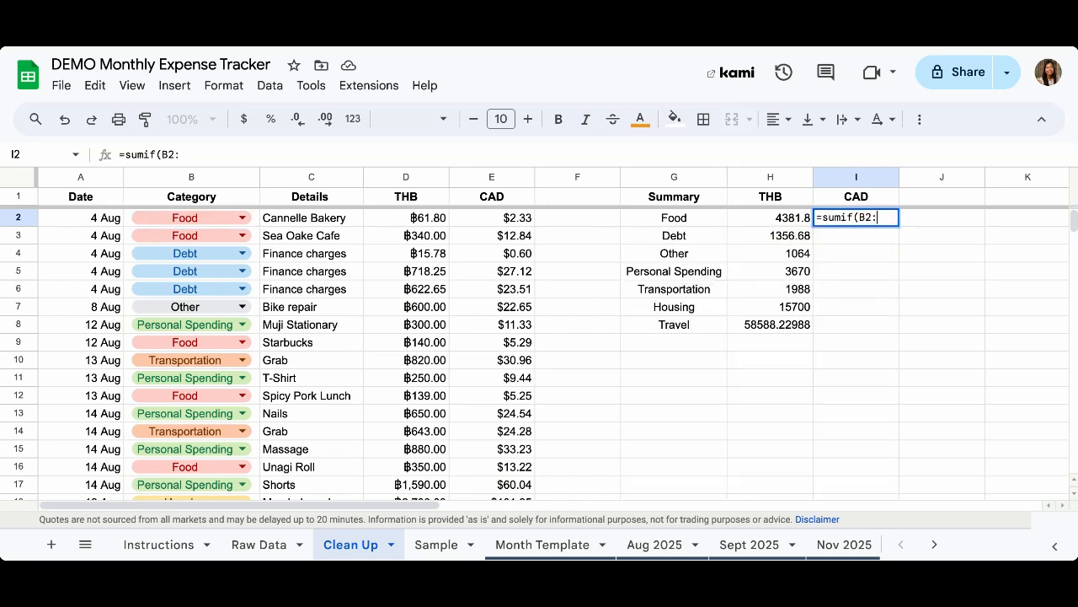
pyautogui.write('B')
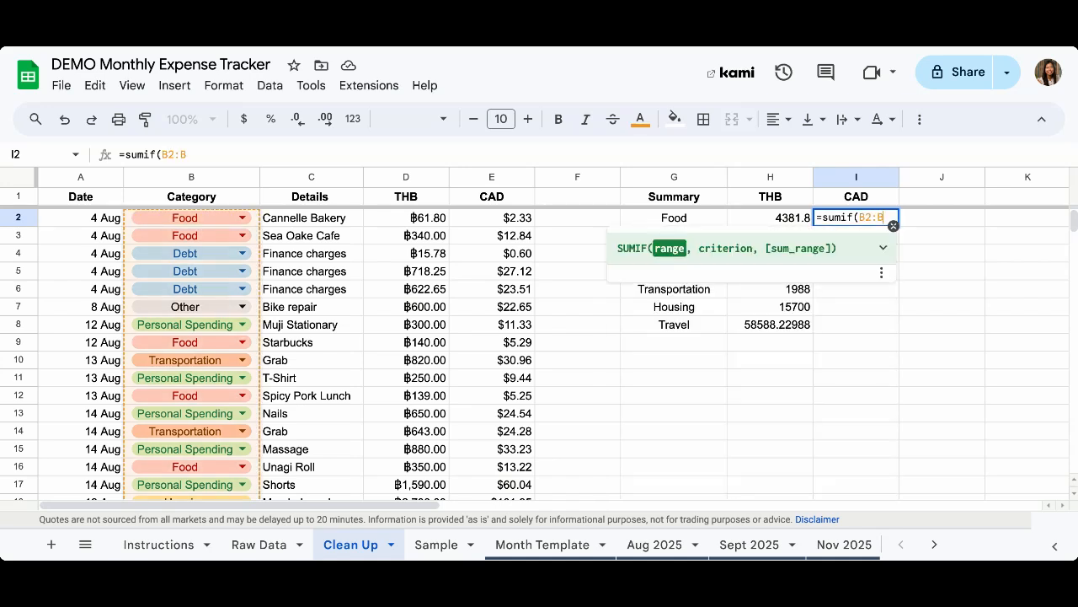
pyautogui.press('Left')
pyautogui.press('Left')
pyautogui.press('F4')
pyautogui.write('$B')
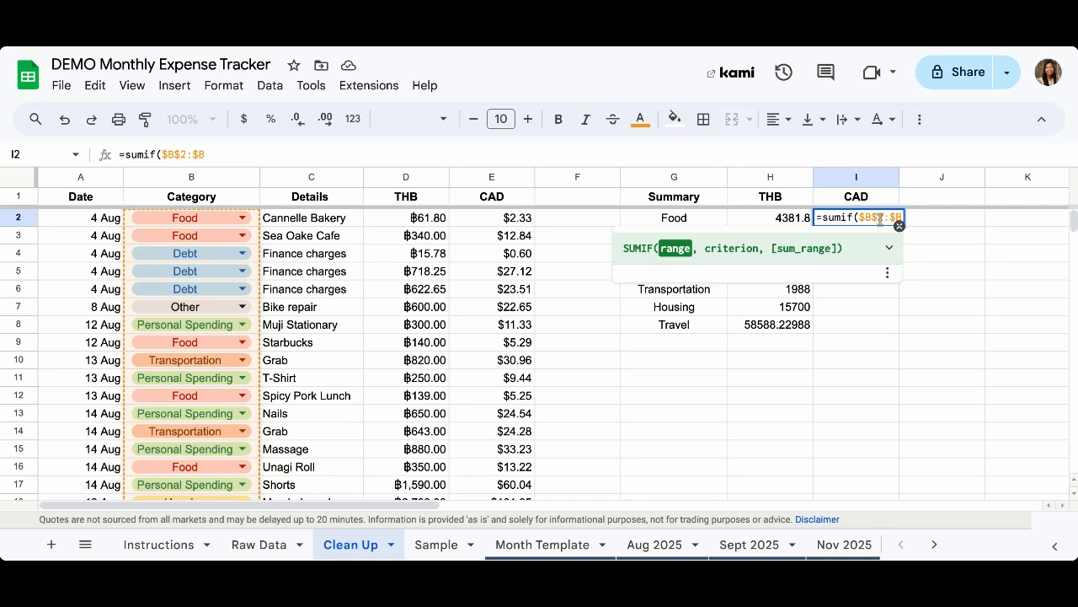
pyautogui.write(',')
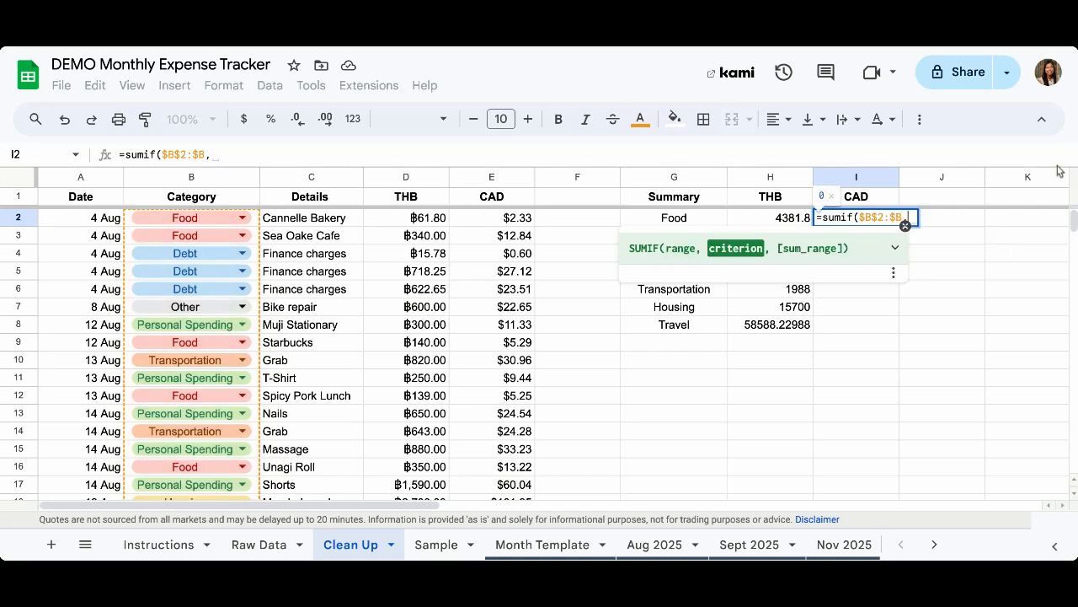
# Add G2 as the criterion and the absolute sum range $E$2:$E
pyautogui.click(686, 219)
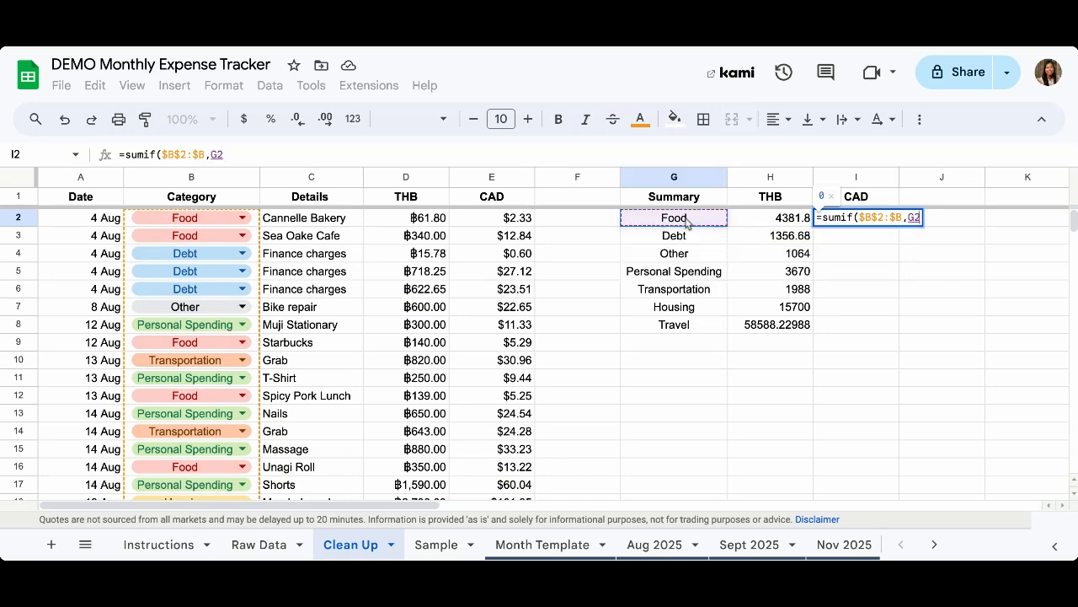
pyautogui.write(',')
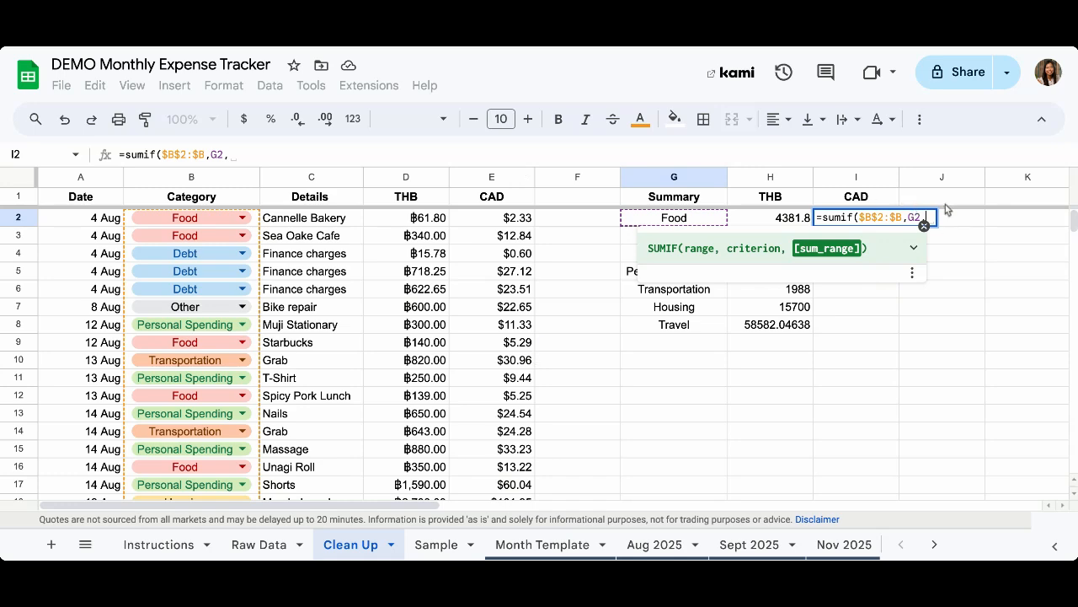
pyautogui.write('E')
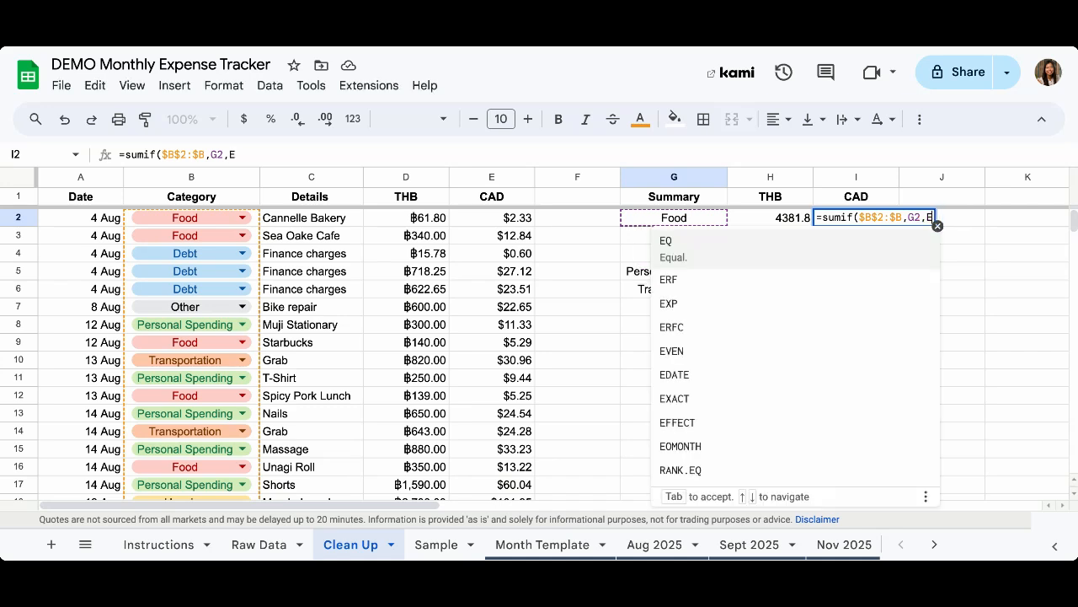
pyautogui.write('2')
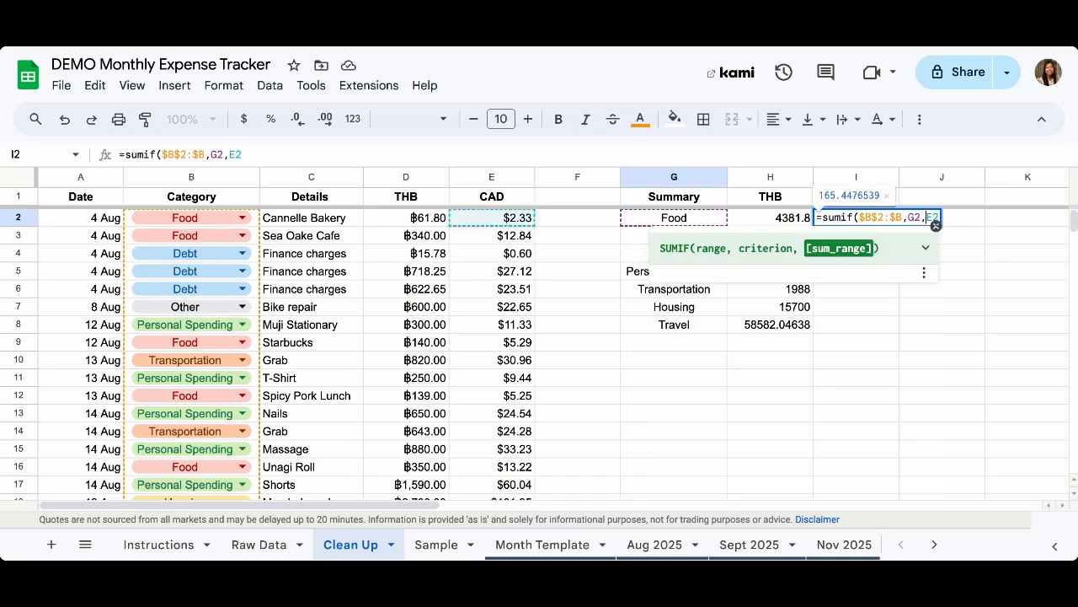
pyautogui.press('F4')
pyautogui.press('F4')
pyautogui.press('F4')
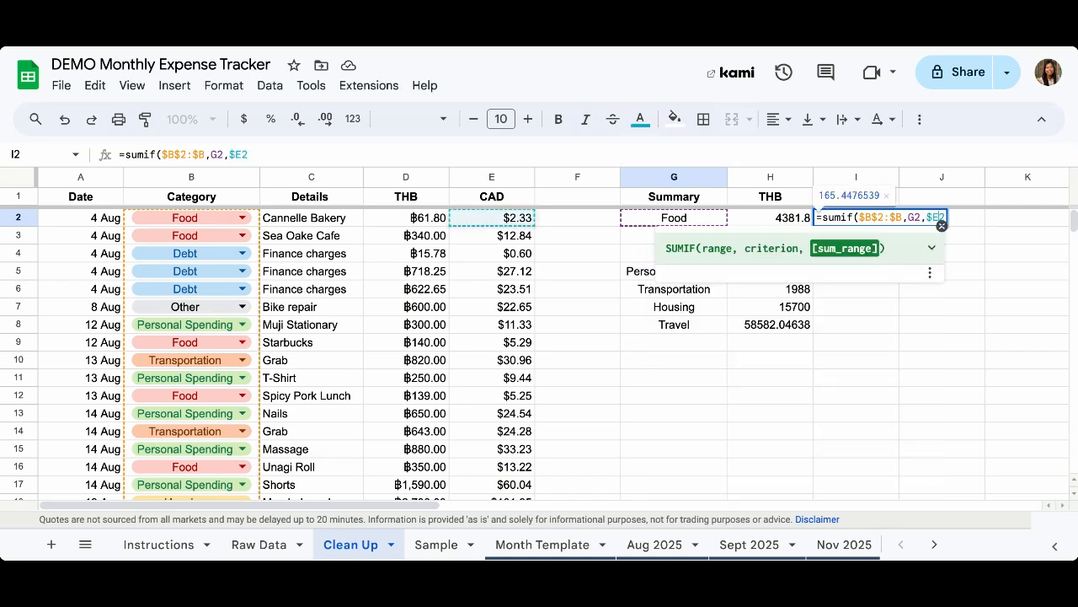
pyautogui.press('F4')
pyautogui.press('F4')
pyautogui.write(':')
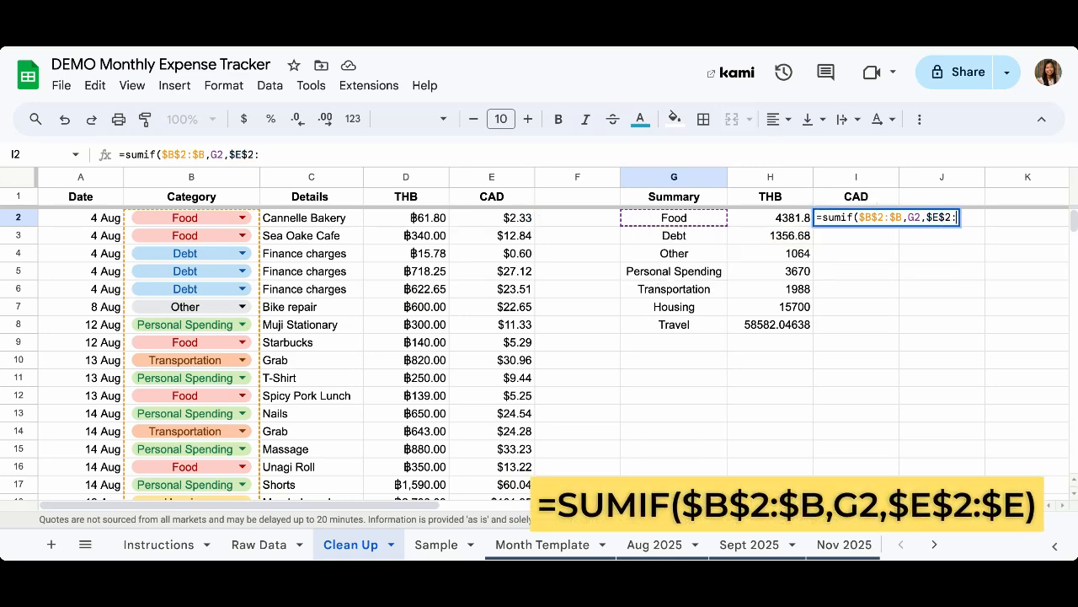
pyautogui.write('E')
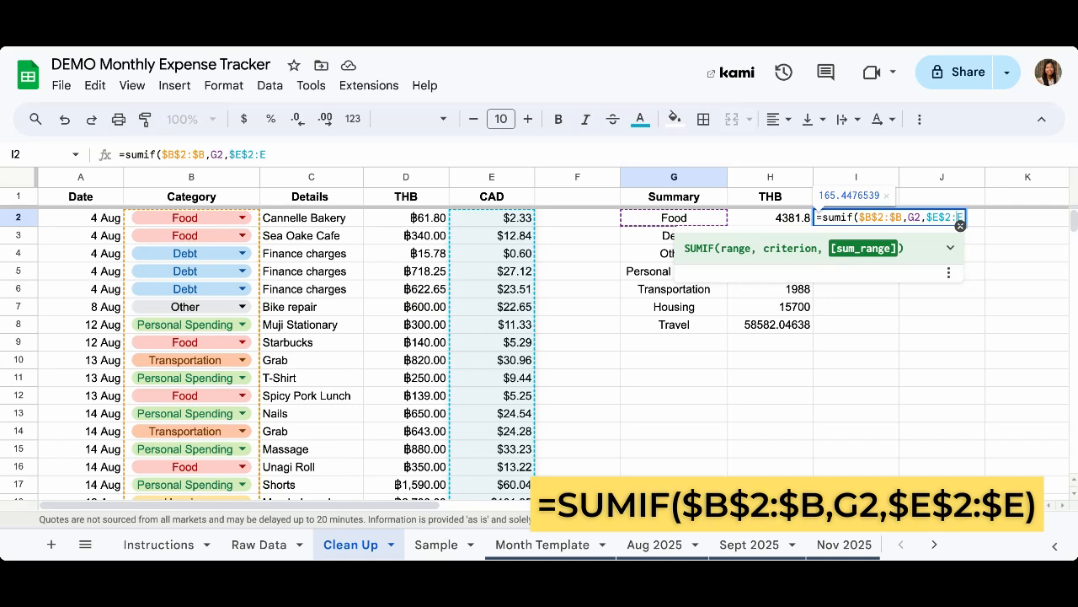
pyautogui.press('F4')
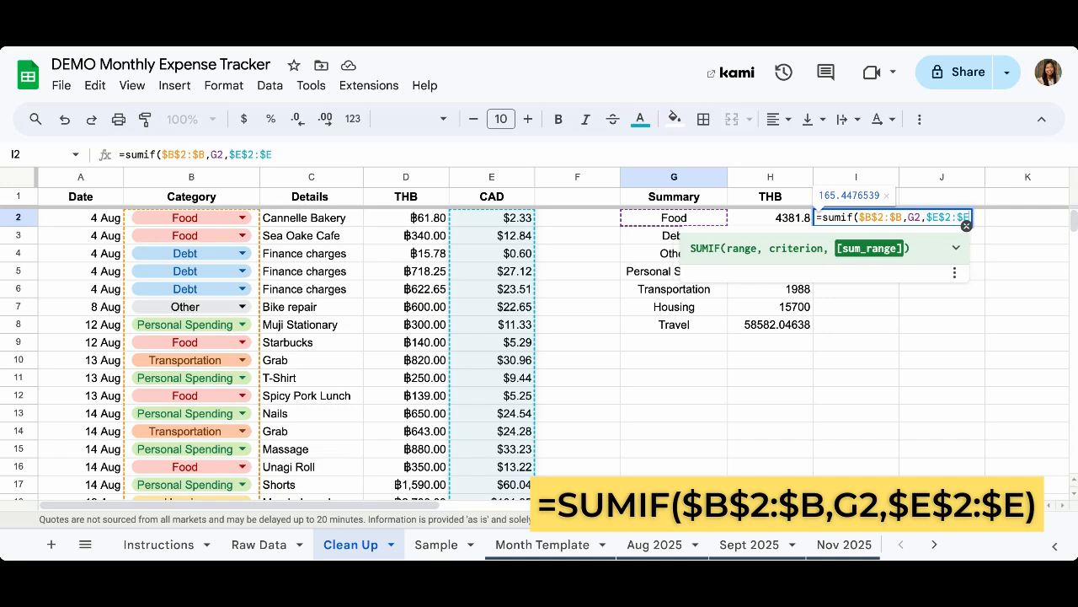
# Commit the Food CAD formula and accept autofill, giving CAD totals from Debt 51.22541491 to Travel 2215.467617
pyautogui.write(')')
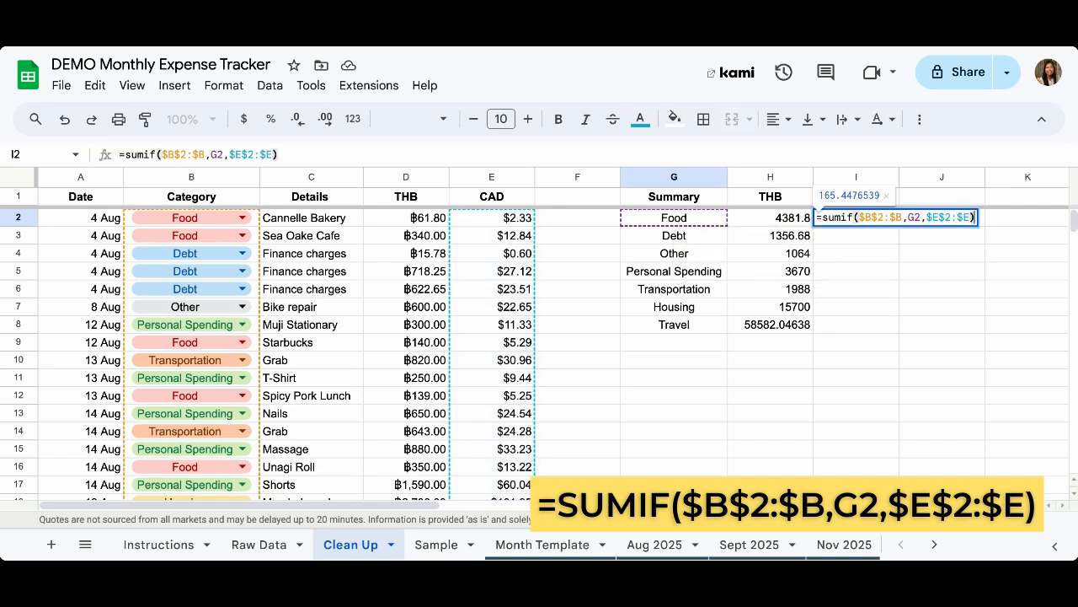
pyautogui.press('Return')
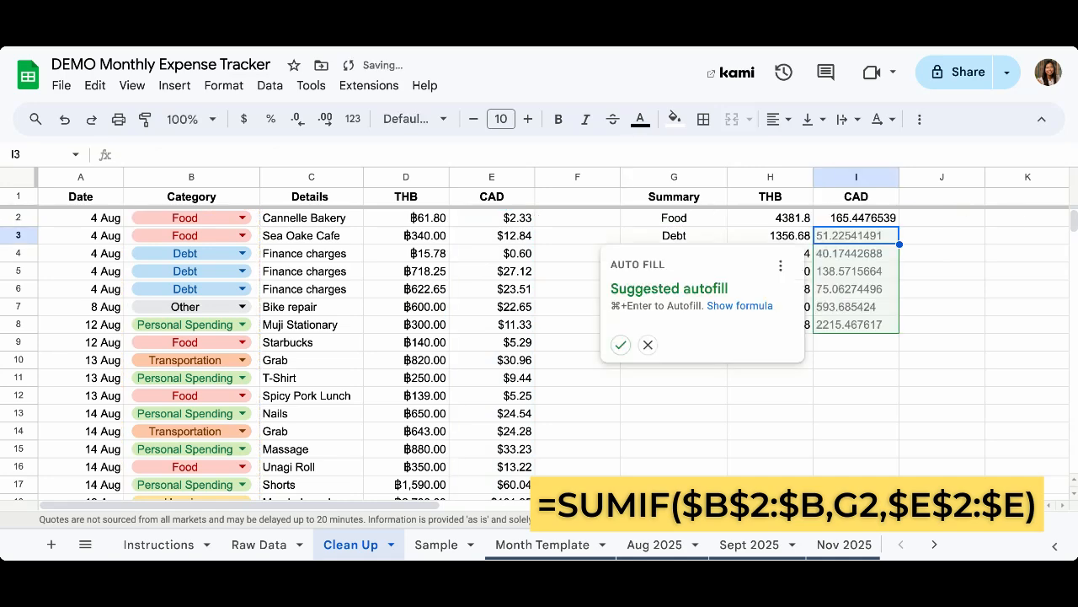
pyautogui.click(620, 345)
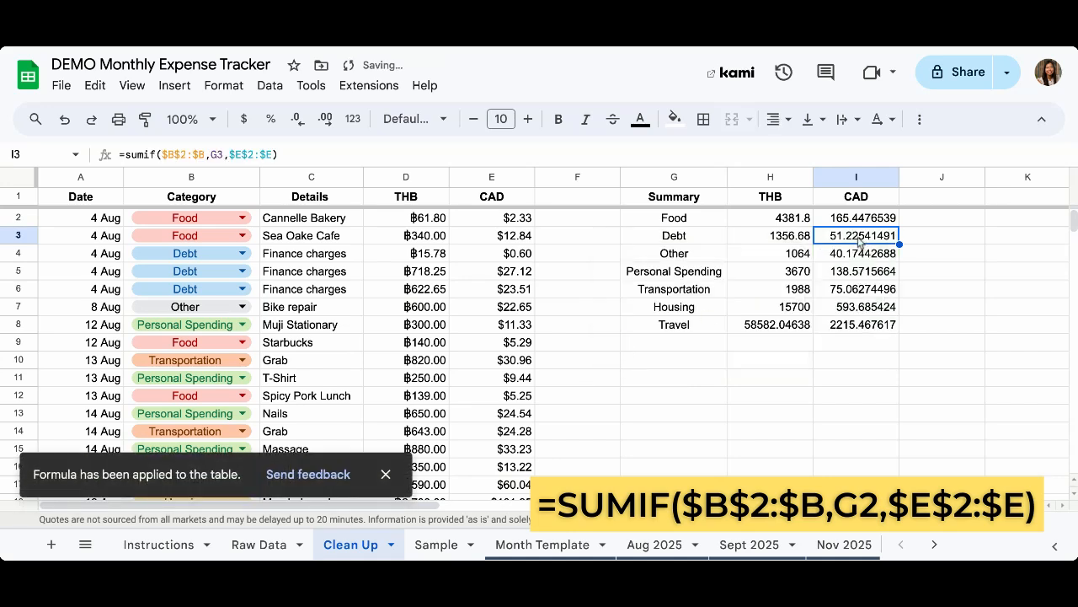
pyautogui.press('Down')
pyautogui.press('Down')
pyautogui.press('Down')
pyautogui.press('Down')
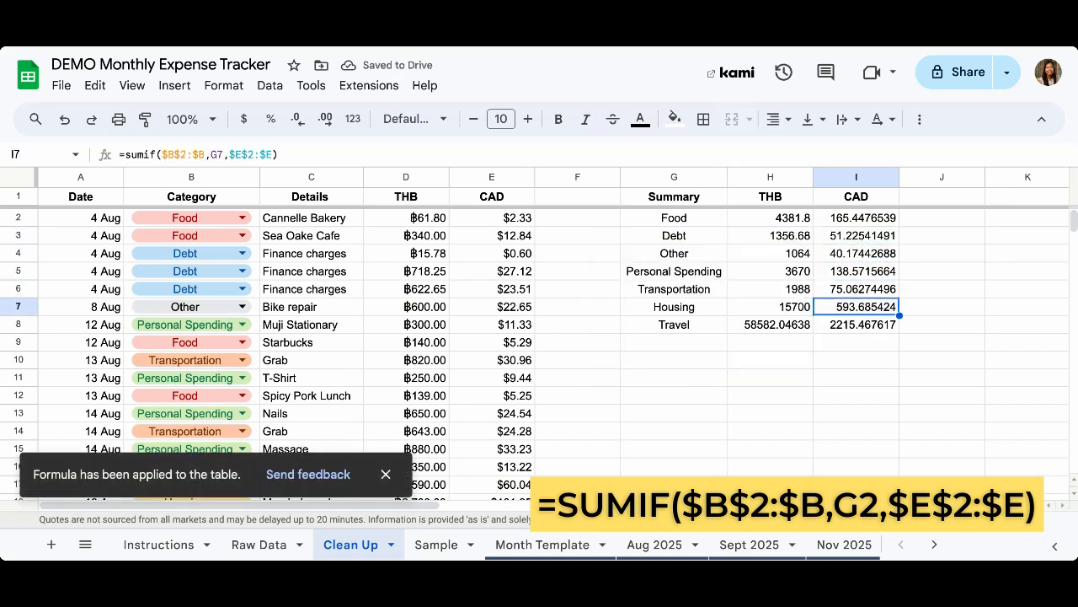
pyautogui.press('Down')
pyautogui.press('Down')
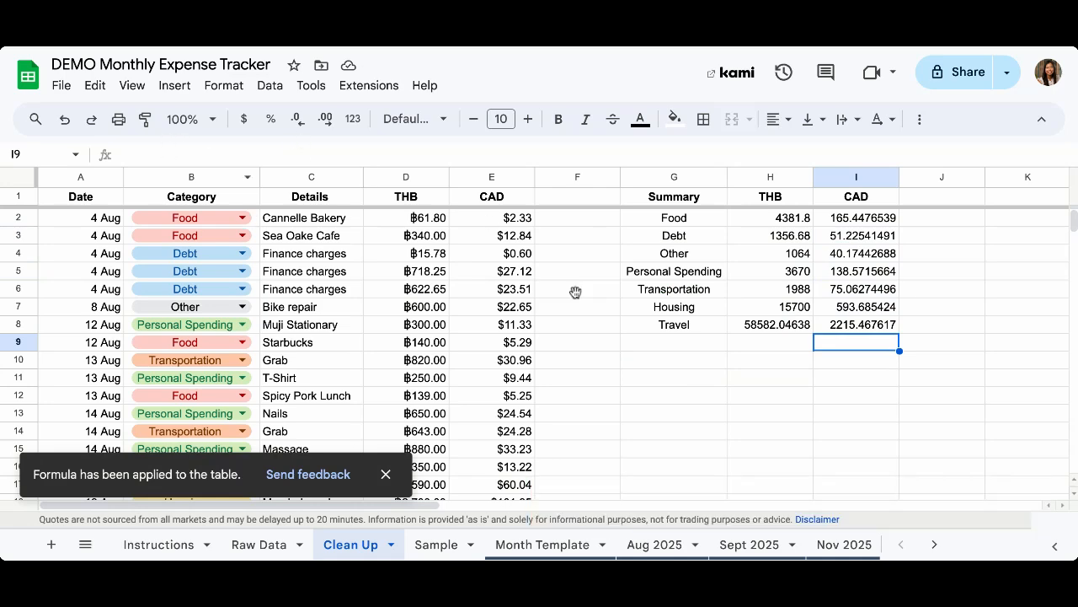
pyautogui.press('Up')
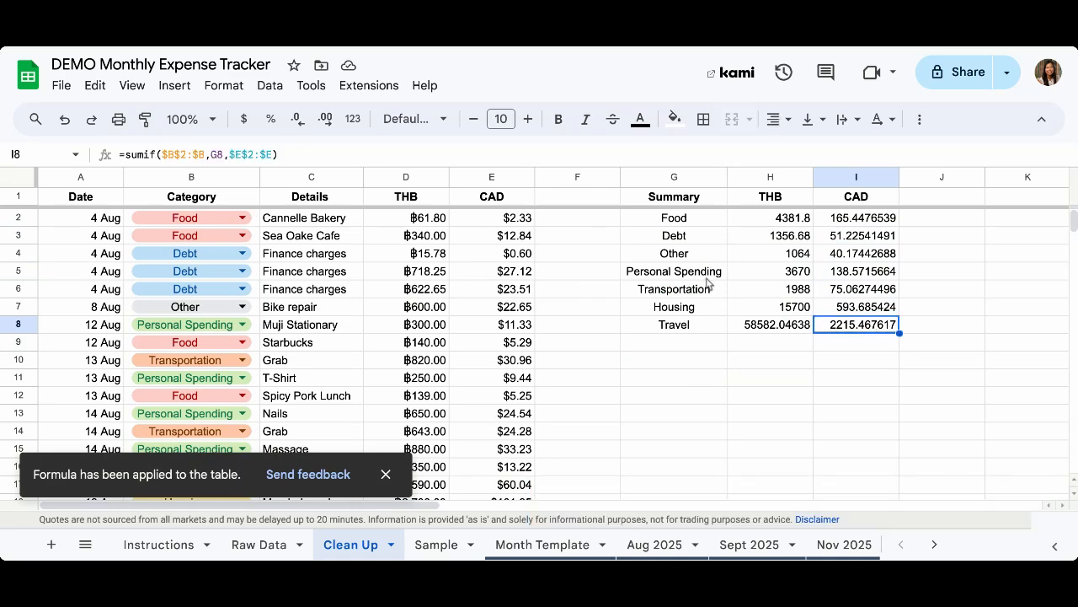
pyautogui.moveTo(771, 225); pyautogui.dragTo(776, 328)
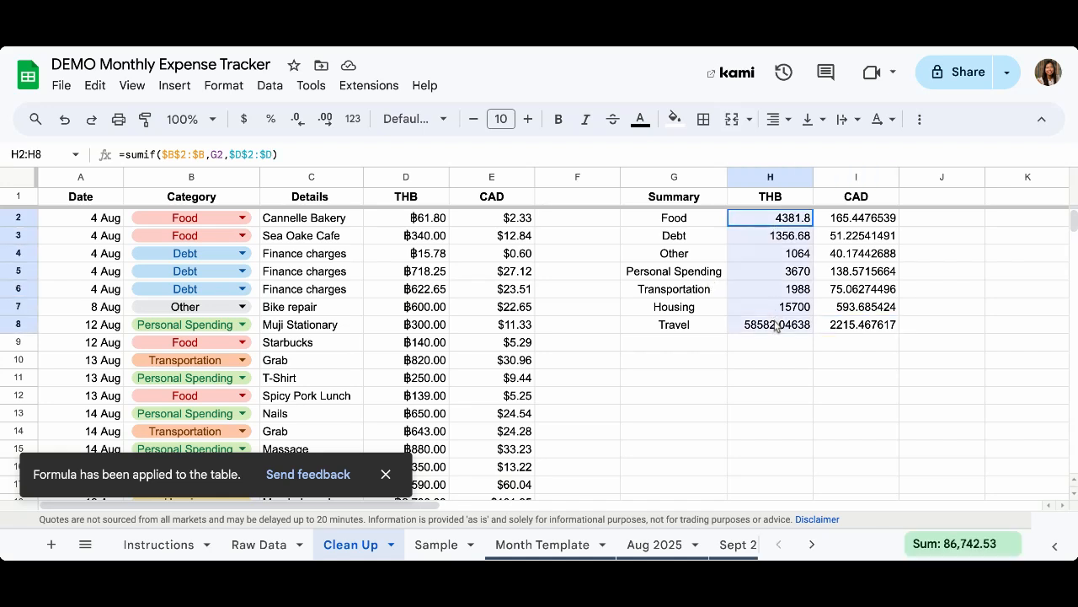
pyautogui.click(223, 85)
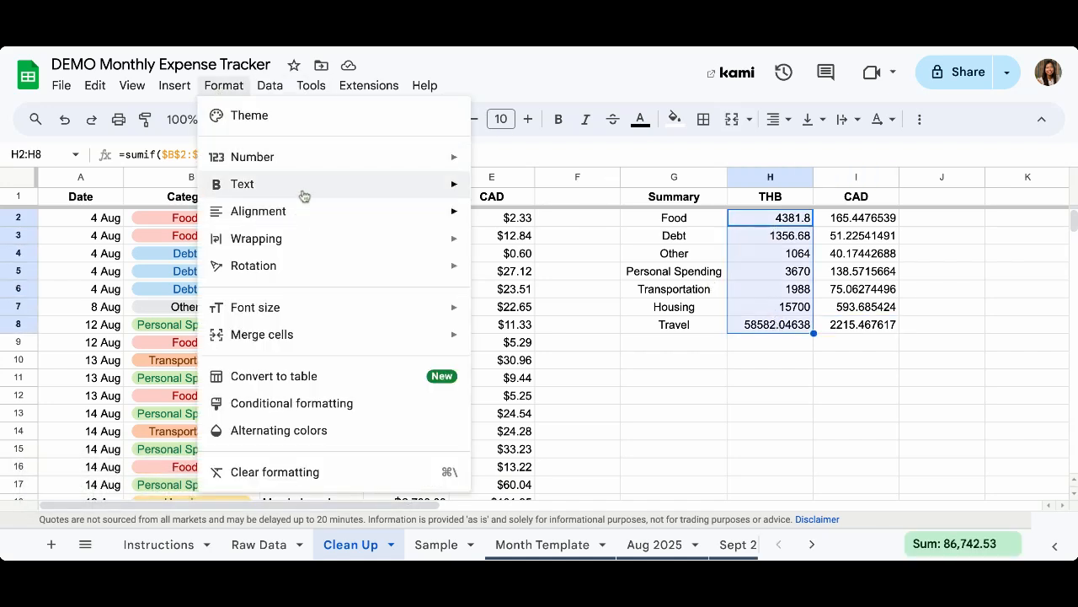
# Format H2:H8 as Thai Baht and I2:I8 as dollar currency (฿4,381.80, $165.45)
pyautogui.moveTo(310, 165)
pyautogui.scroll(-3, 576, 238)
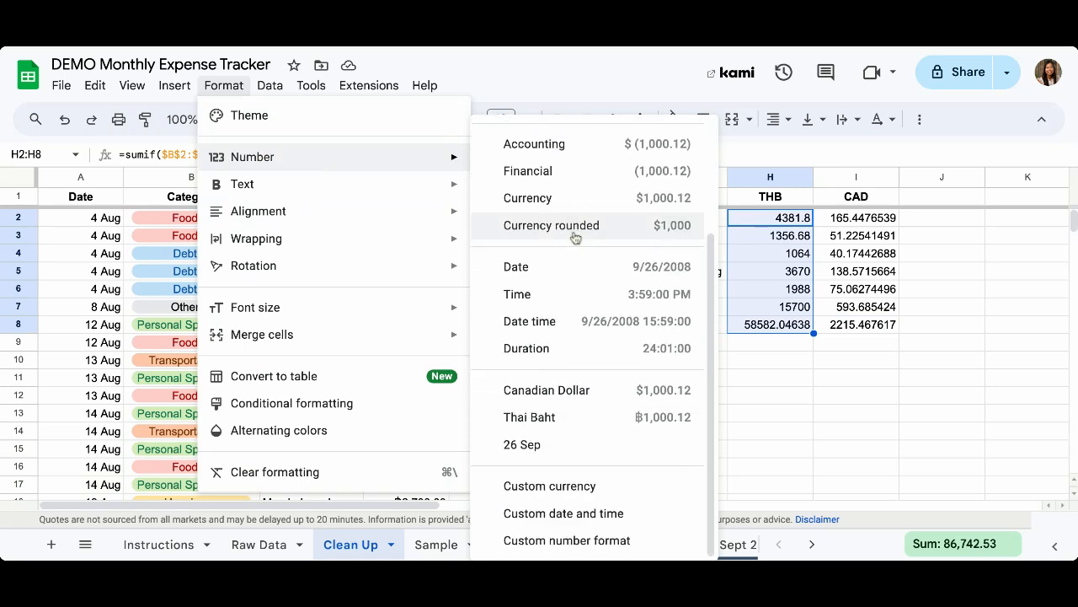
pyautogui.click(589, 421)
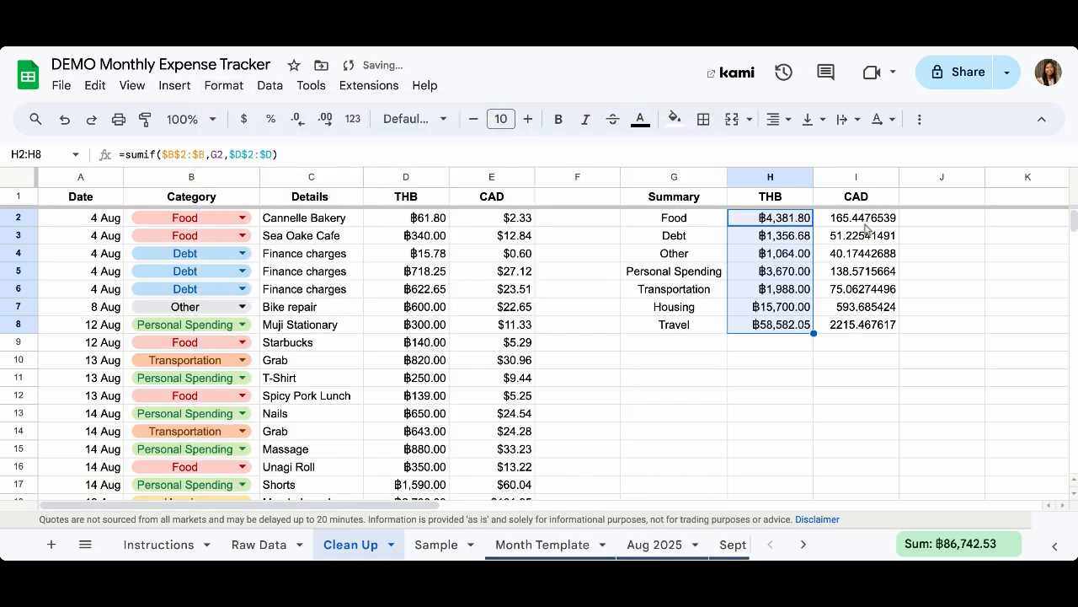
pyautogui.moveTo(865, 219); pyautogui.dragTo(855, 327)
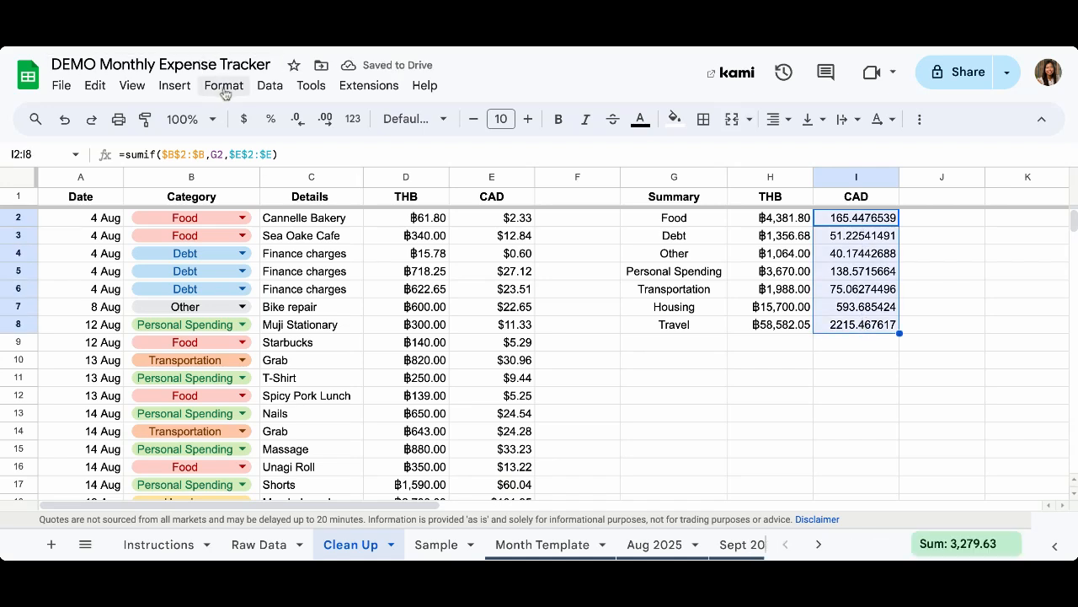
pyautogui.click(244, 119)
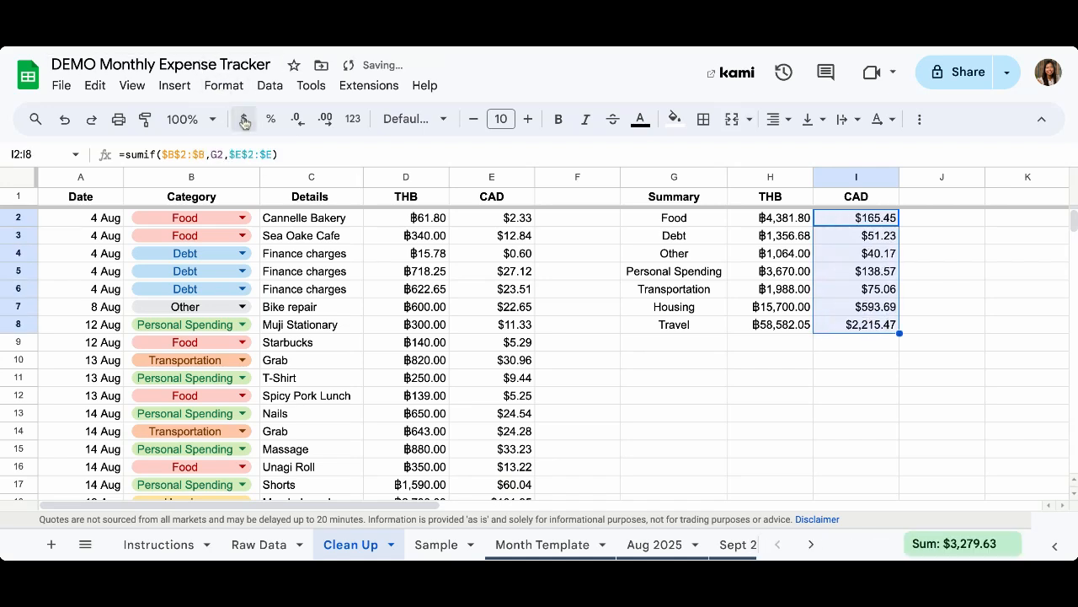
pyautogui.click(739, 397)
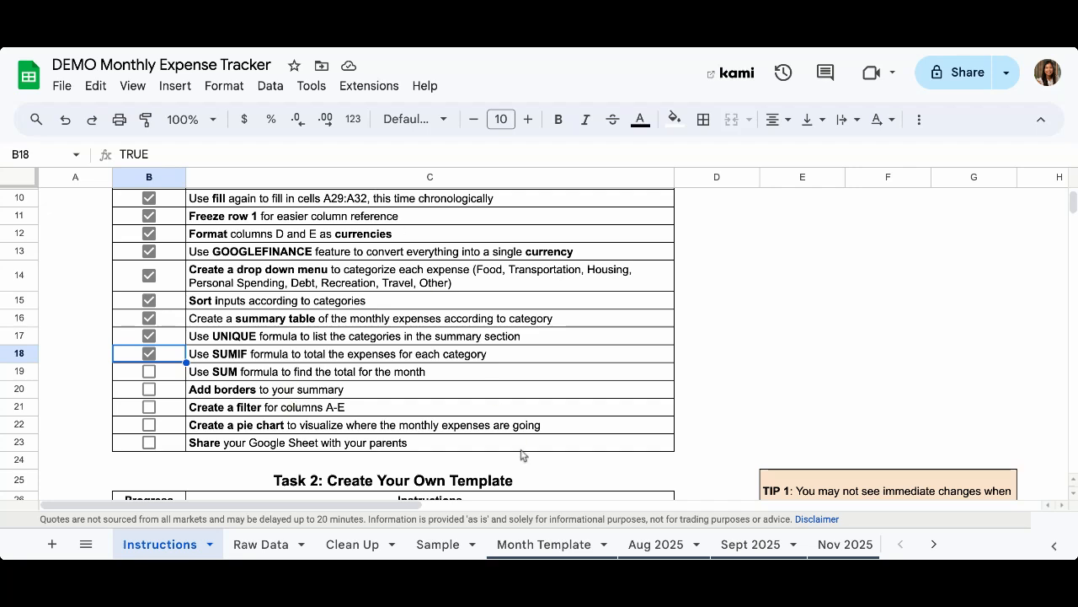
# Switch back to the Clean Up sheet with the expense list and Summary
pyautogui.click(338, 546)
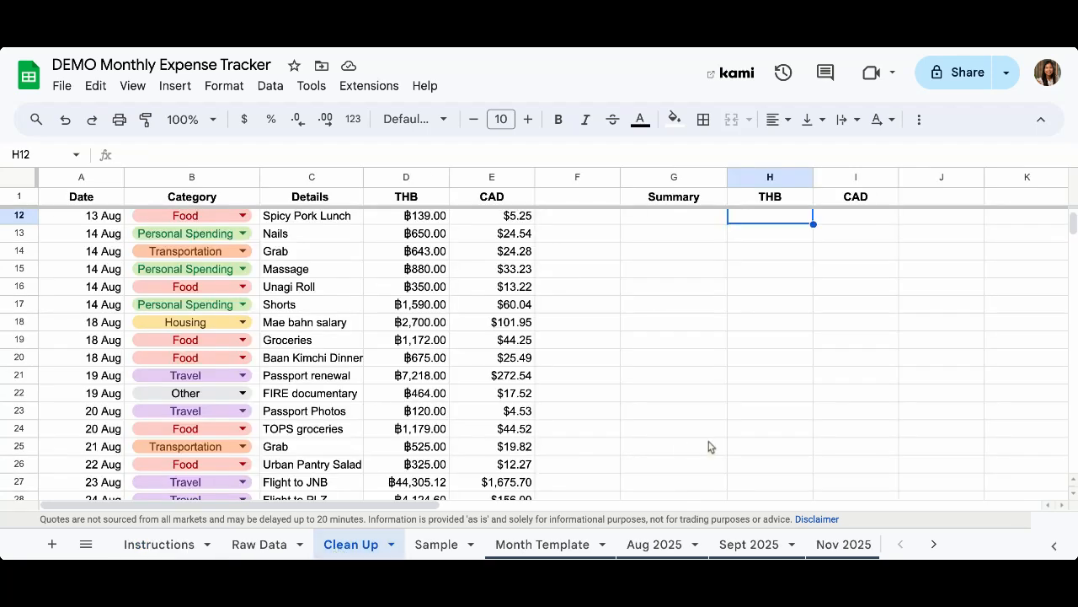
pyautogui.scroll(5, 708, 446)
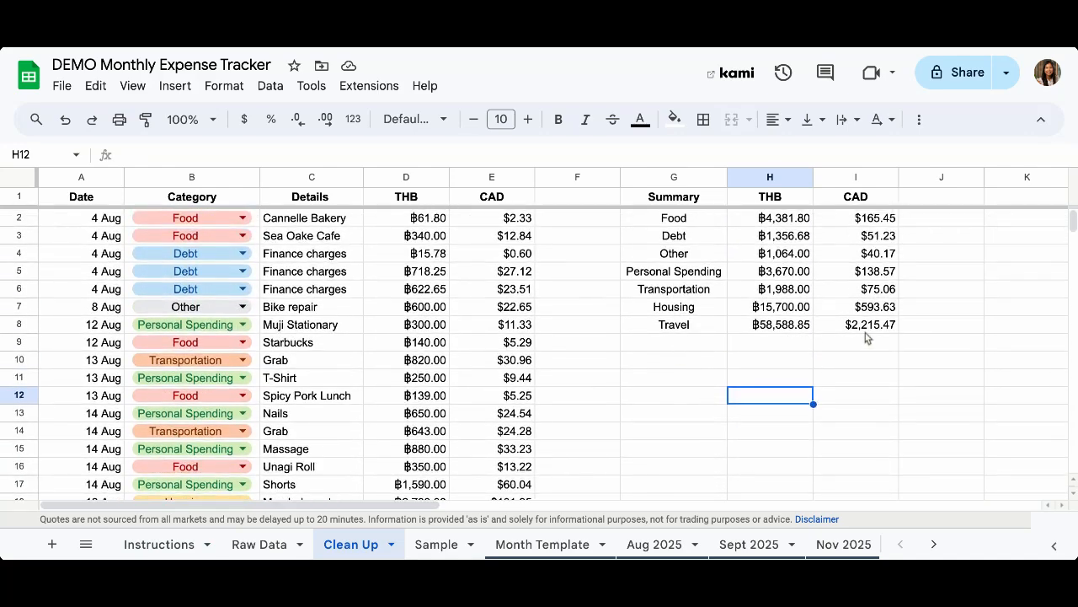
pyautogui.click(675, 344)
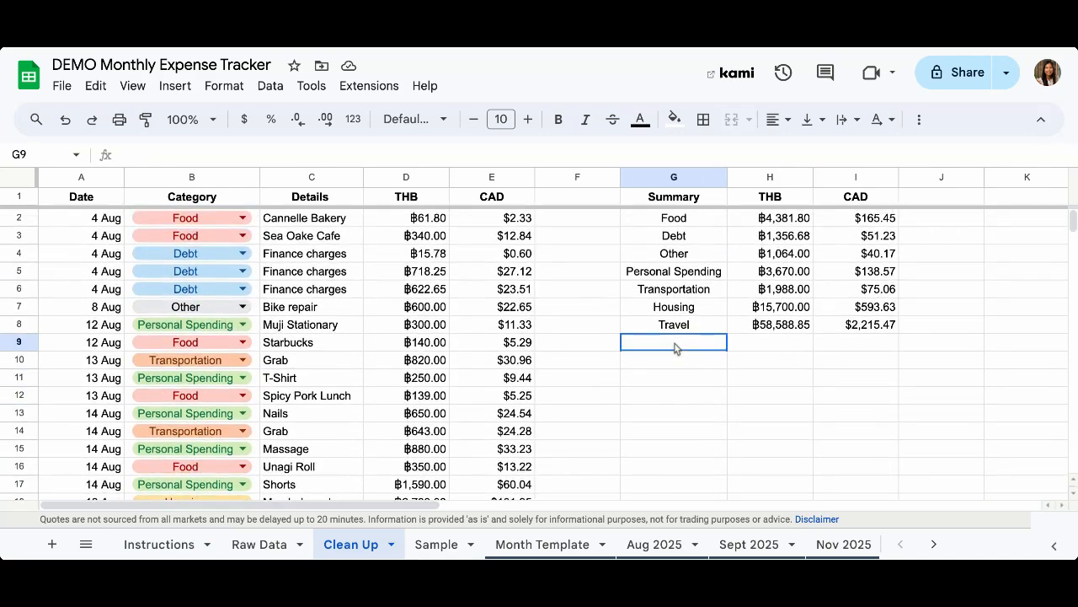
pyautogui.click(694, 222)
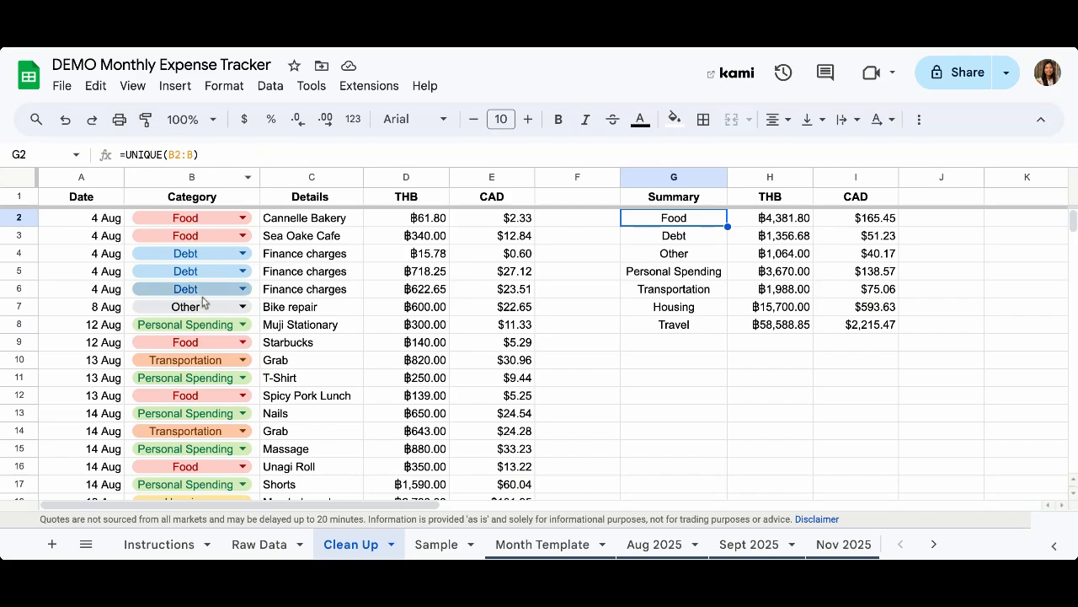
pyautogui.scroll(-2, 204, 312)
pyautogui.scroll(-7, 204, 314)
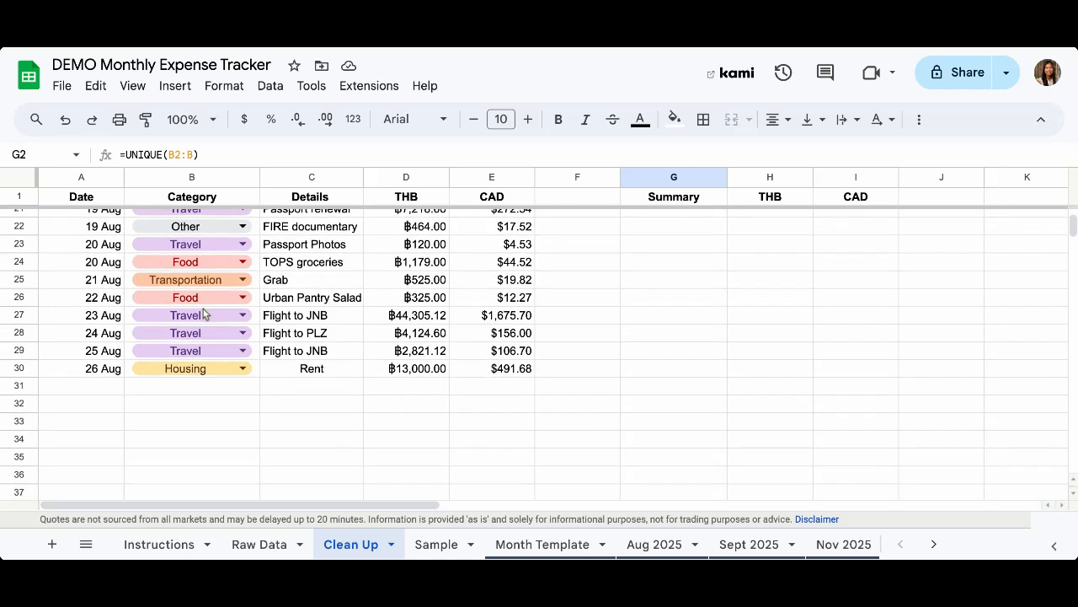
pyautogui.click(185, 391)
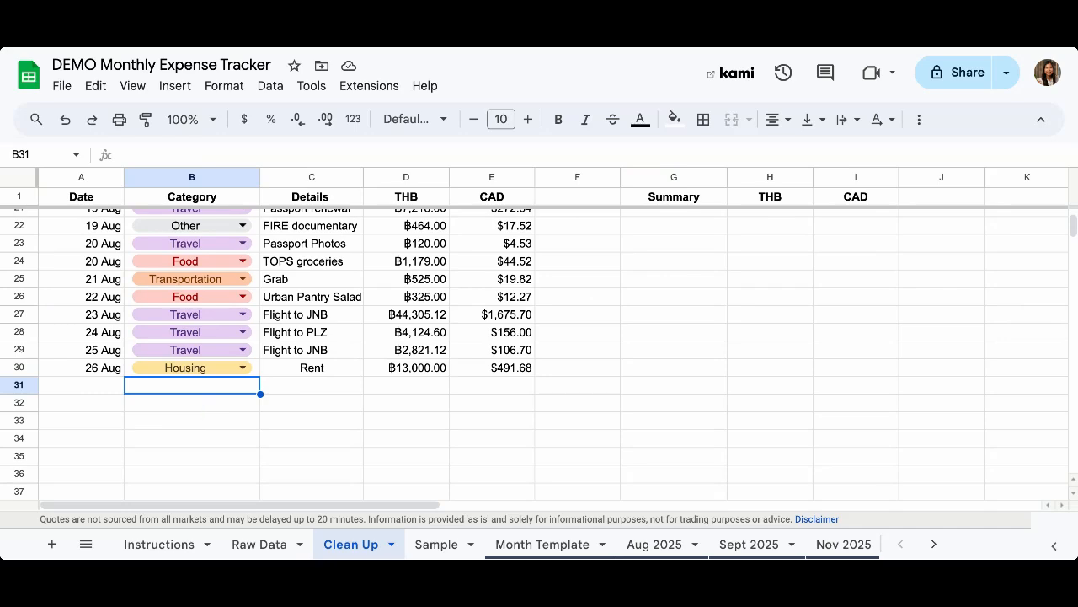
pyautogui.scroll(9, 539, 354)
pyautogui.click(675, 346)
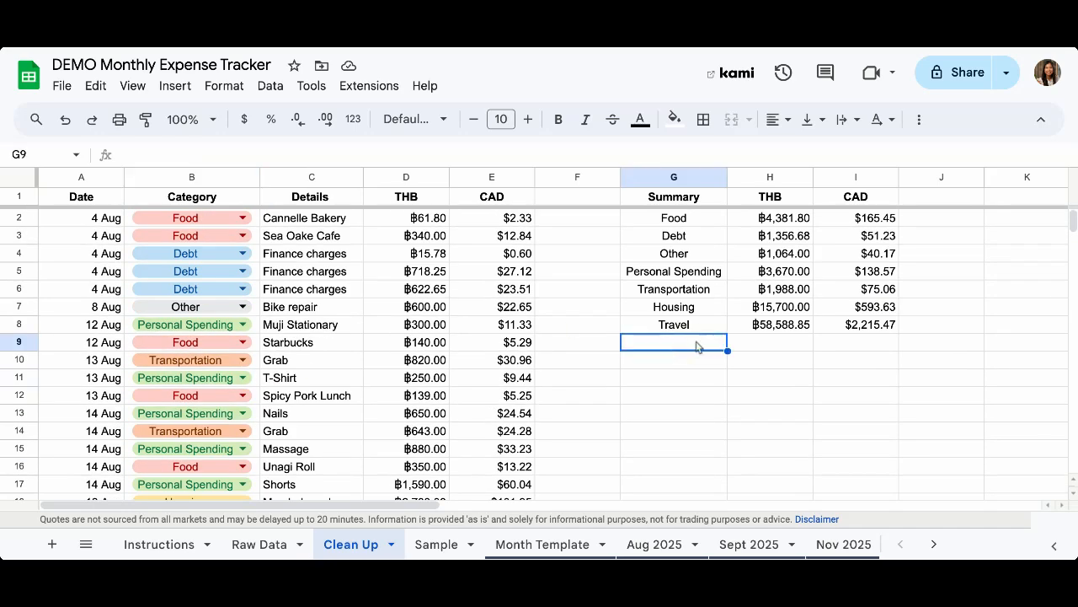
# Label cell G10 as Total
pyautogui.click(675, 364)
pyautogui.write('Total')
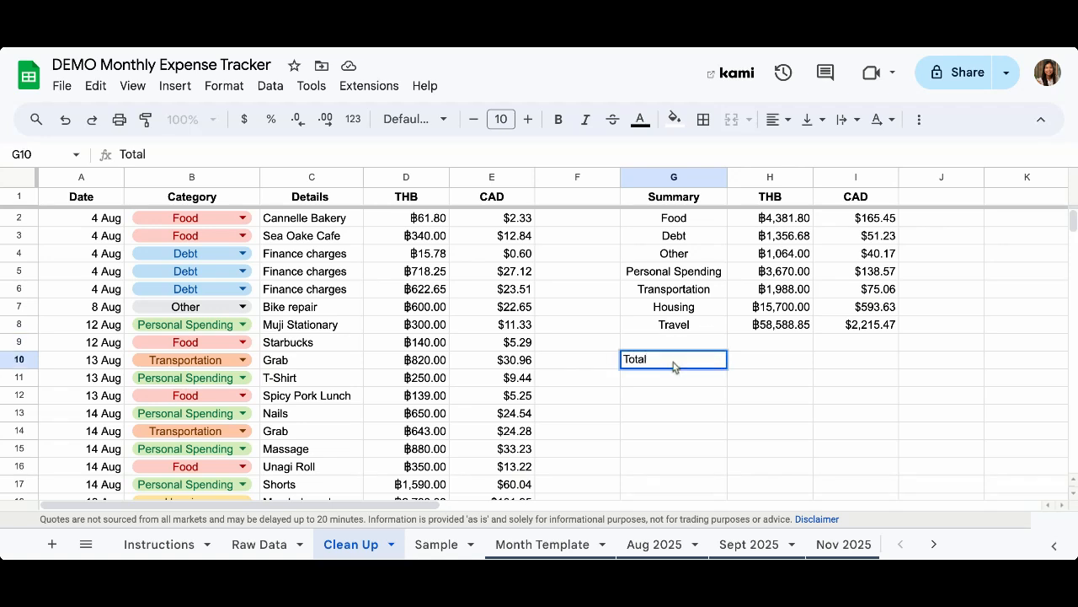
pyautogui.press('Return')
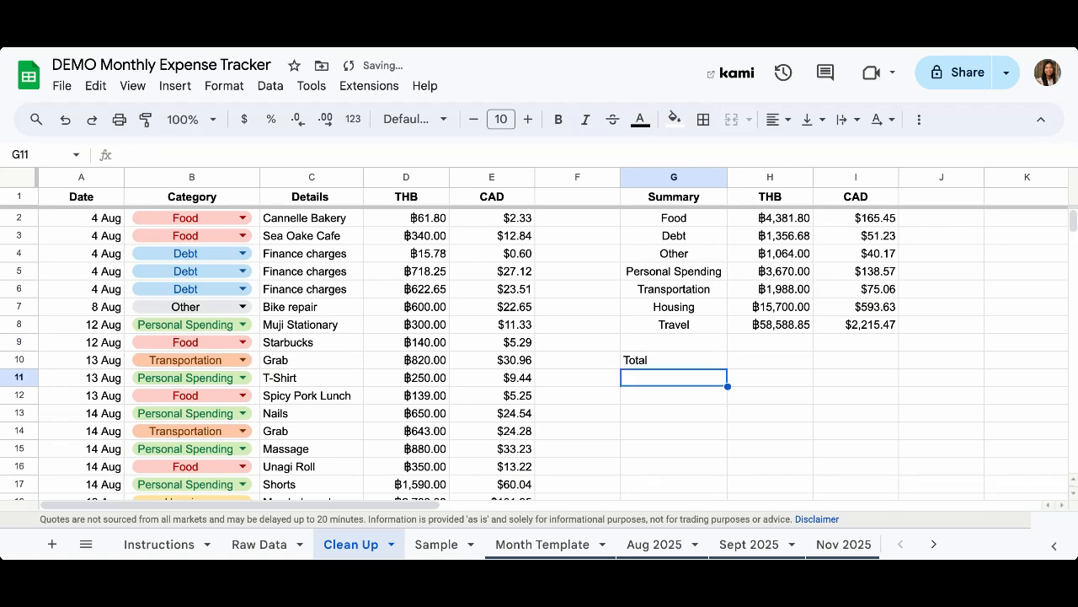
pyautogui.click(674, 360)
# Enter =SUM(H2:H8) in H10, totalling the THB column to 86,749.33
pyautogui.click(770, 360)
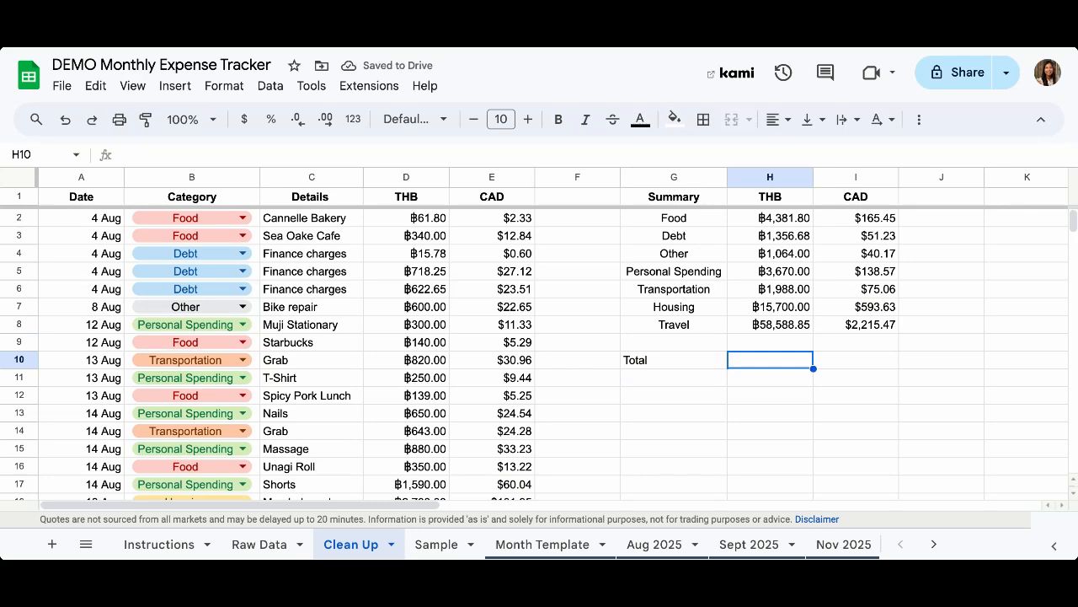
pyautogui.write('=sum(')
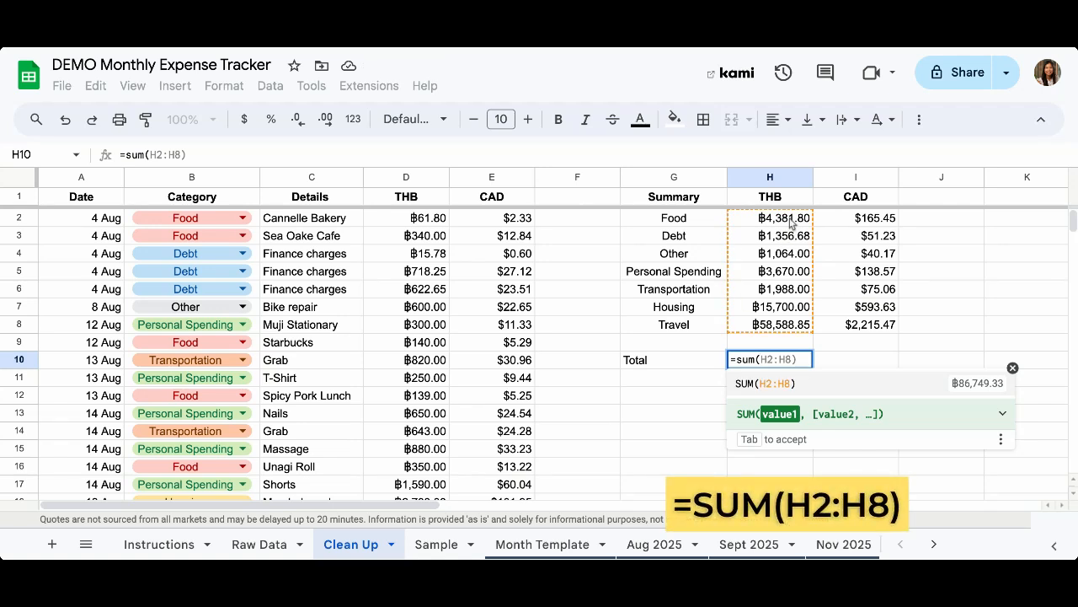
pyautogui.moveTo(770, 218); pyautogui.dragTo(792, 328)
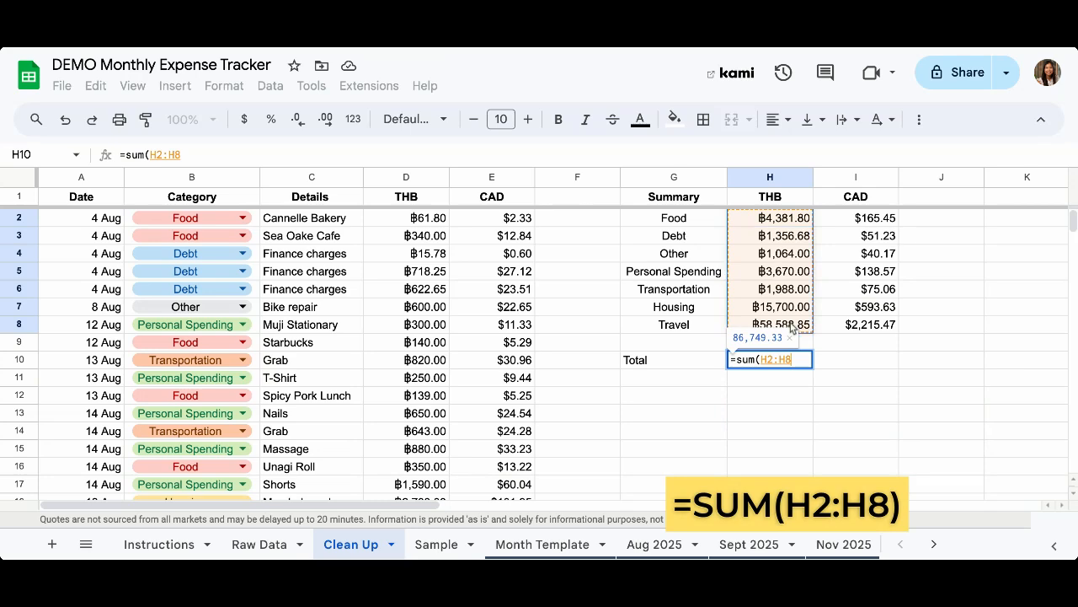
pyautogui.write(')')
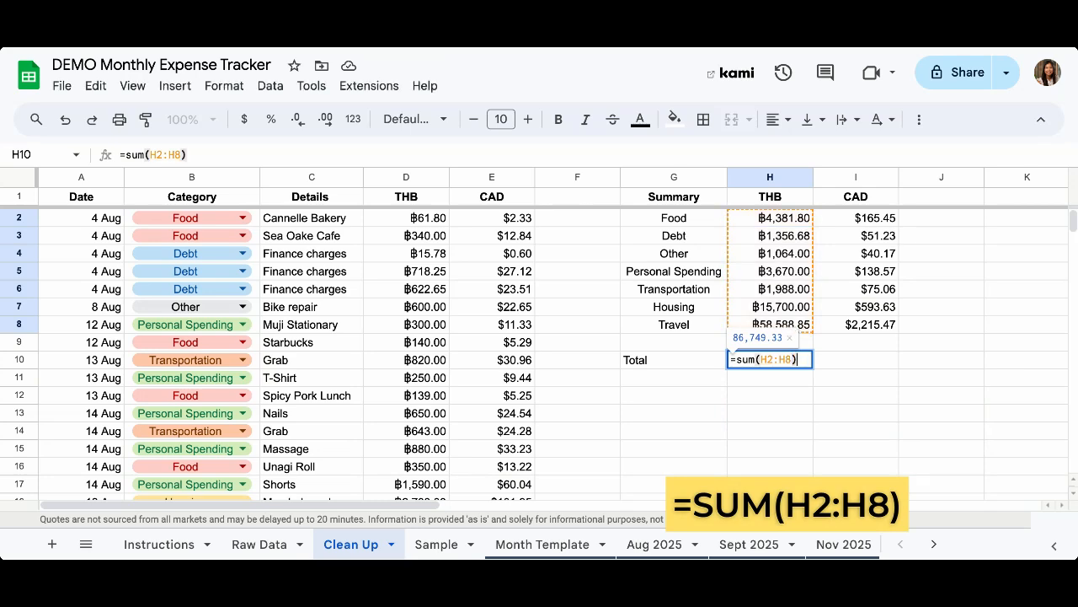
pyautogui.press('Return')
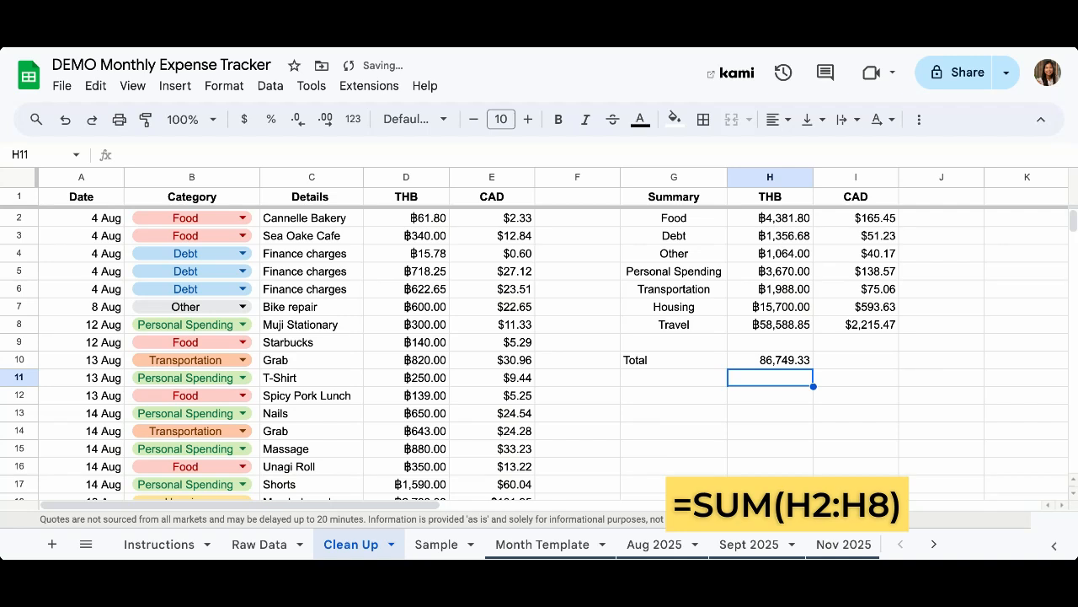
pyautogui.press('Up')
pyautogui.press('Right')
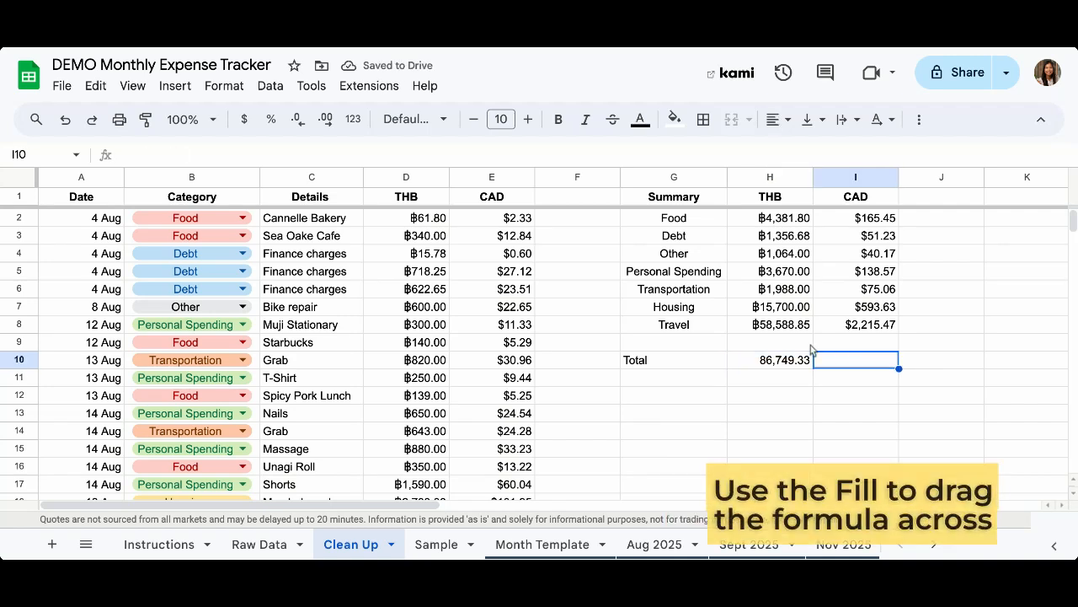
# Copy the THB total's SUM formula across into I10 to total the CAD column
pyautogui.press('Left')
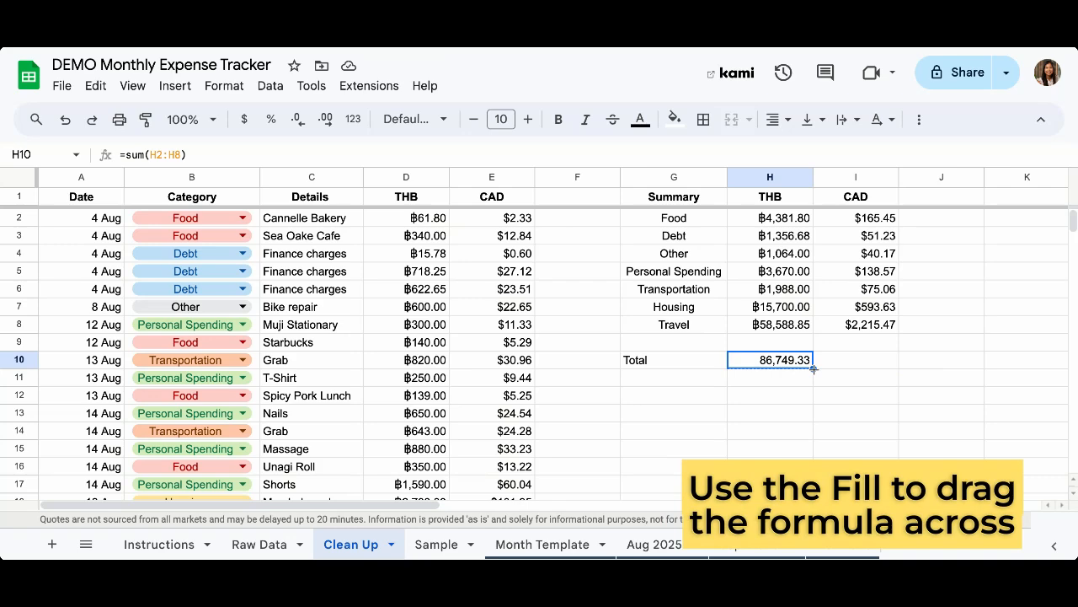
pyautogui.moveTo(814, 368); pyautogui.dragTo(854, 368)
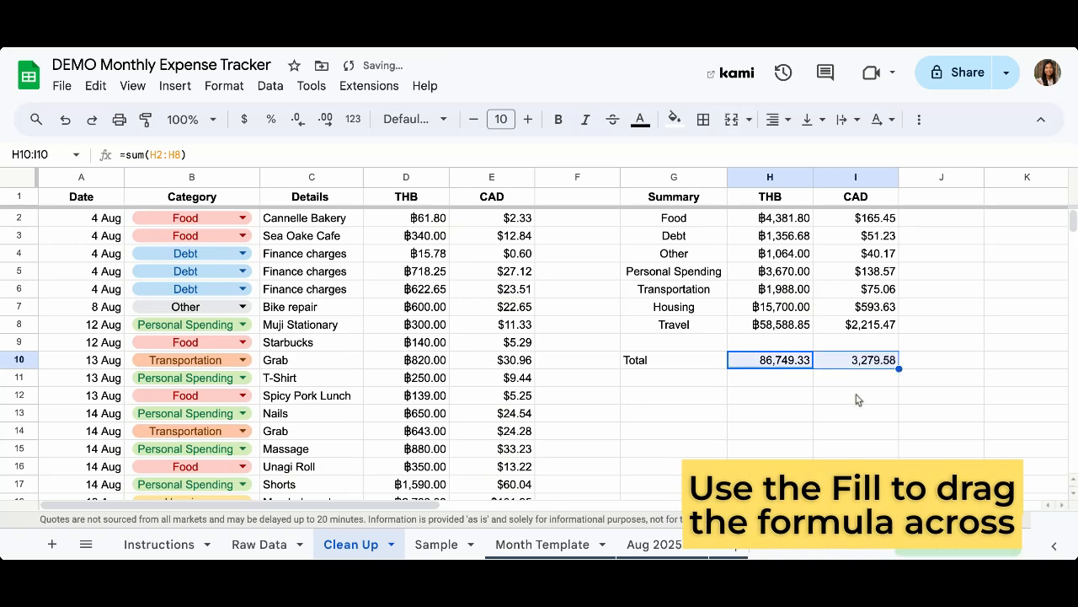
pyautogui.click(856, 395)
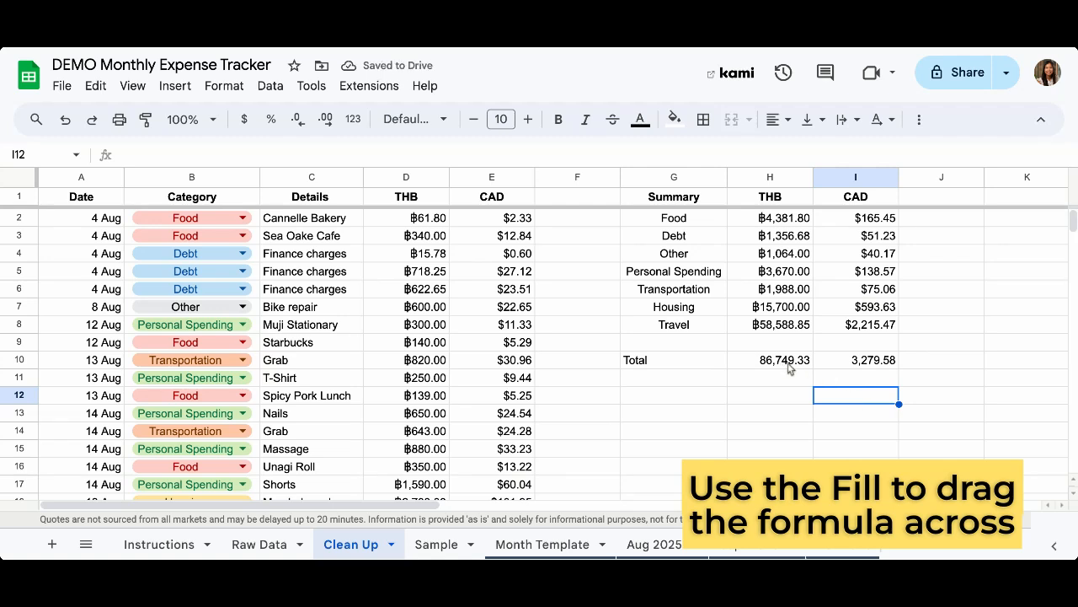
pyautogui.click(797, 364)
pyautogui.click(858, 368)
pyautogui.click(772, 367)
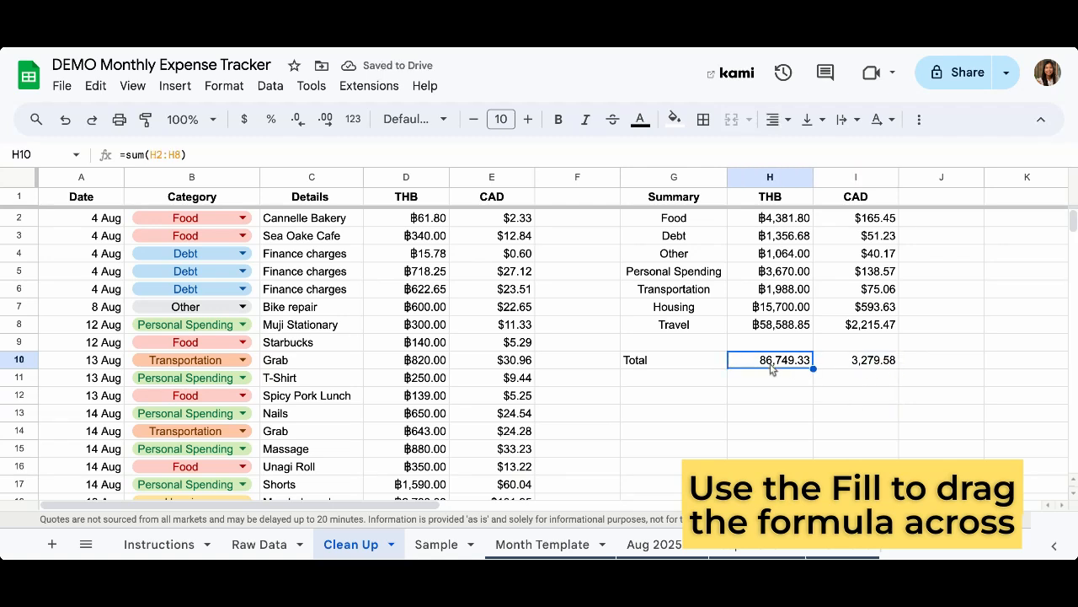
pyautogui.click(856, 362)
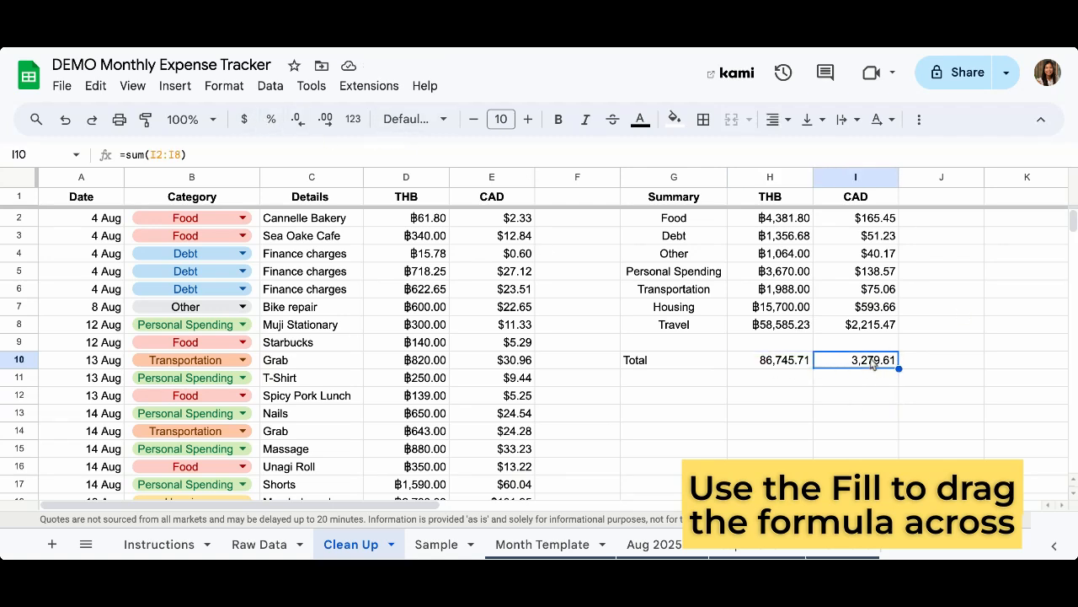
# Format the CAD total as dollars ($3,279.61) and the THB total as Thai Baht (฿86,745.71)
pyautogui.click(240, 122)
pyautogui.click(764, 370)
pyautogui.click(224, 85)
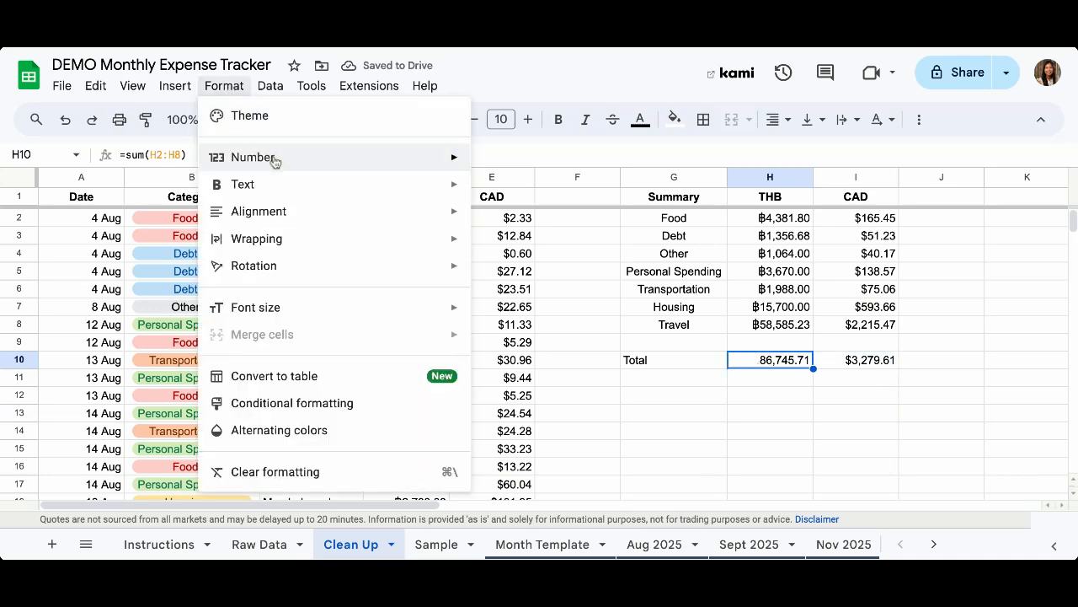
pyautogui.moveTo(270, 156)
pyautogui.click(573, 416)
pyautogui.click(734, 436)
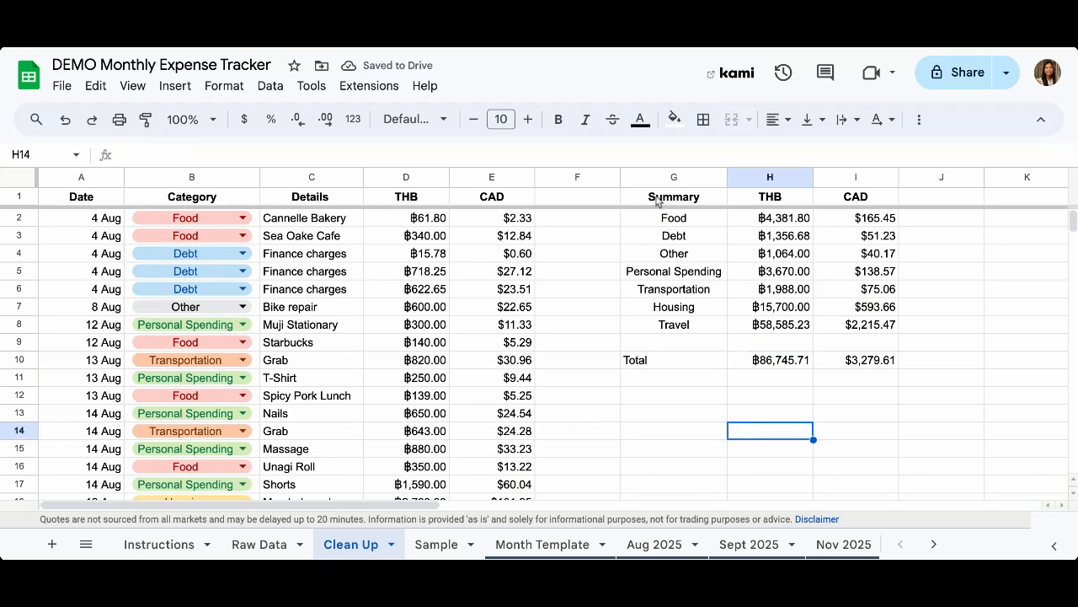
pyautogui.moveTo(661, 201); pyautogui.dragTo(864, 368)
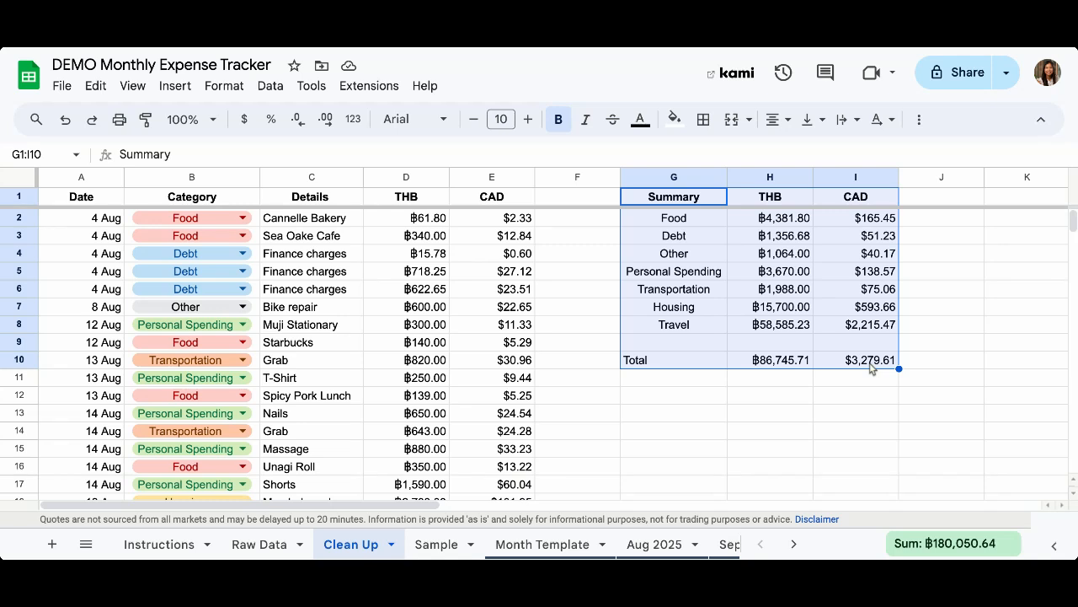
# Put an outer border around the summary table G1:I10
pyautogui.click(706, 122)
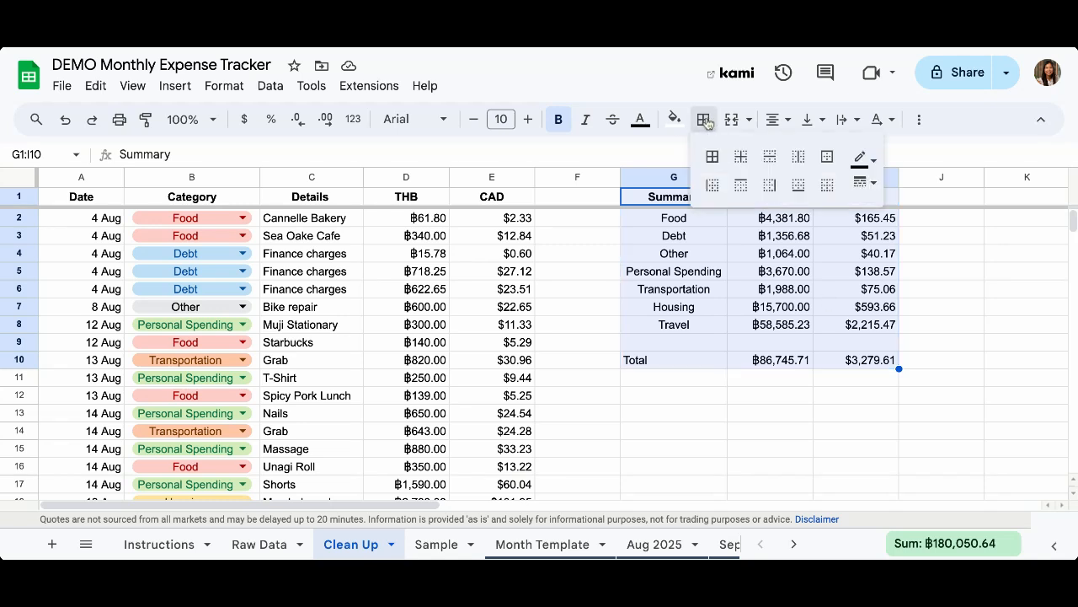
pyautogui.click(827, 160)
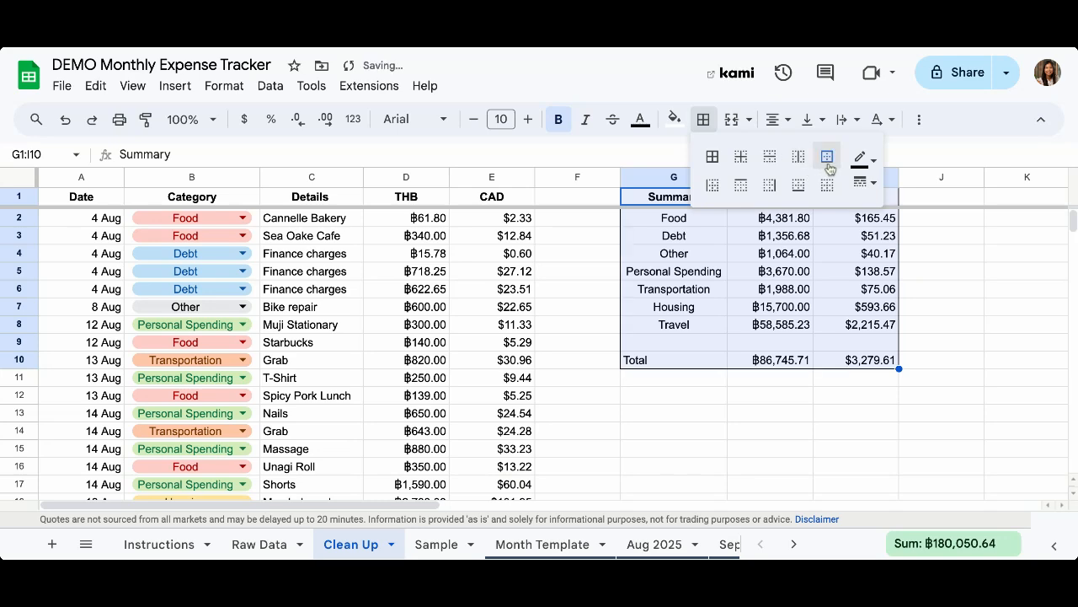
pyautogui.click(755, 387)
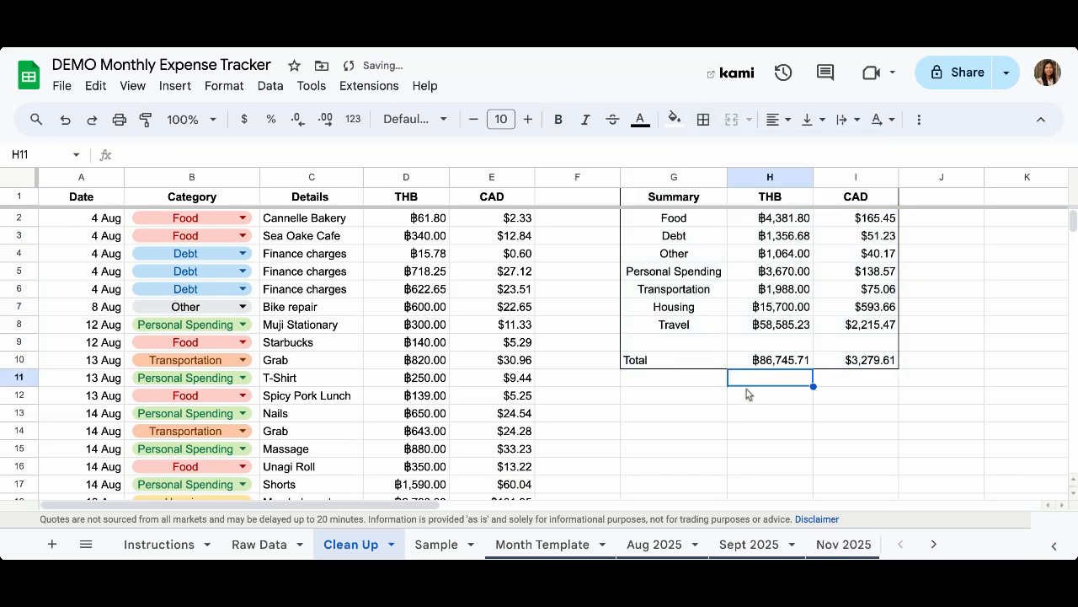
# Add a double-line top border above the Total row G10:I10
pyautogui.click(678, 364)
pyautogui.moveTo(677, 364); pyautogui.dragTo(848, 361)
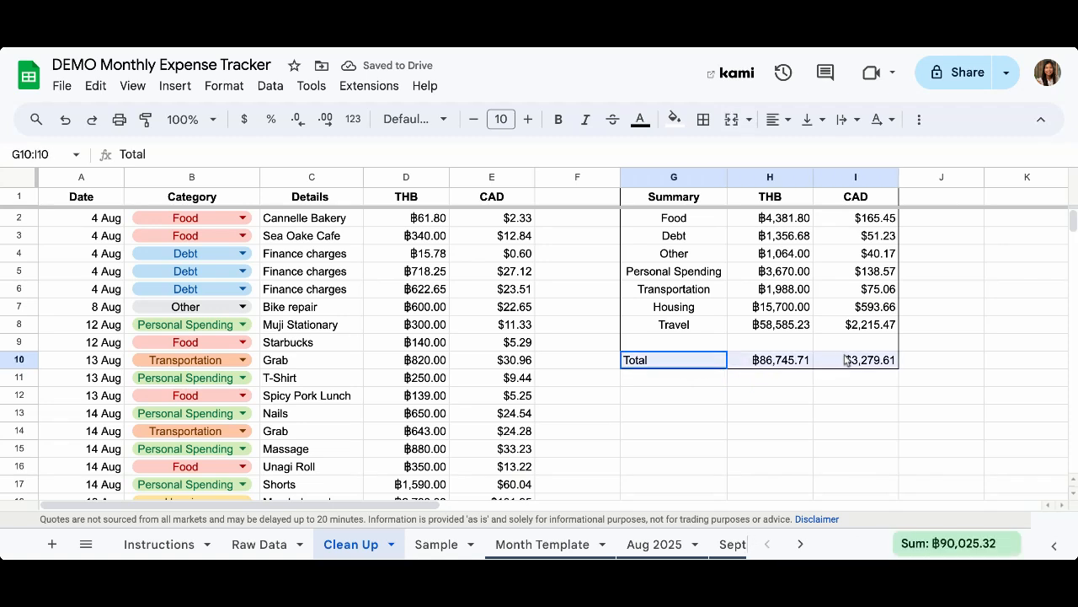
pyautogui.click(704, 120)
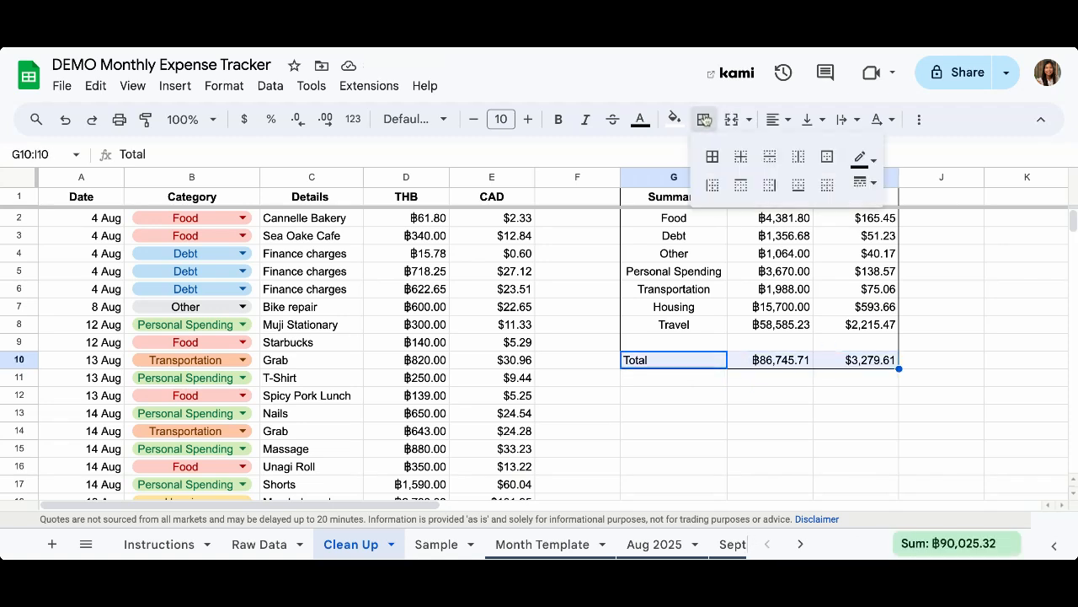
pyautogui.click(740, 184)
pyautogui.click(870, 185)
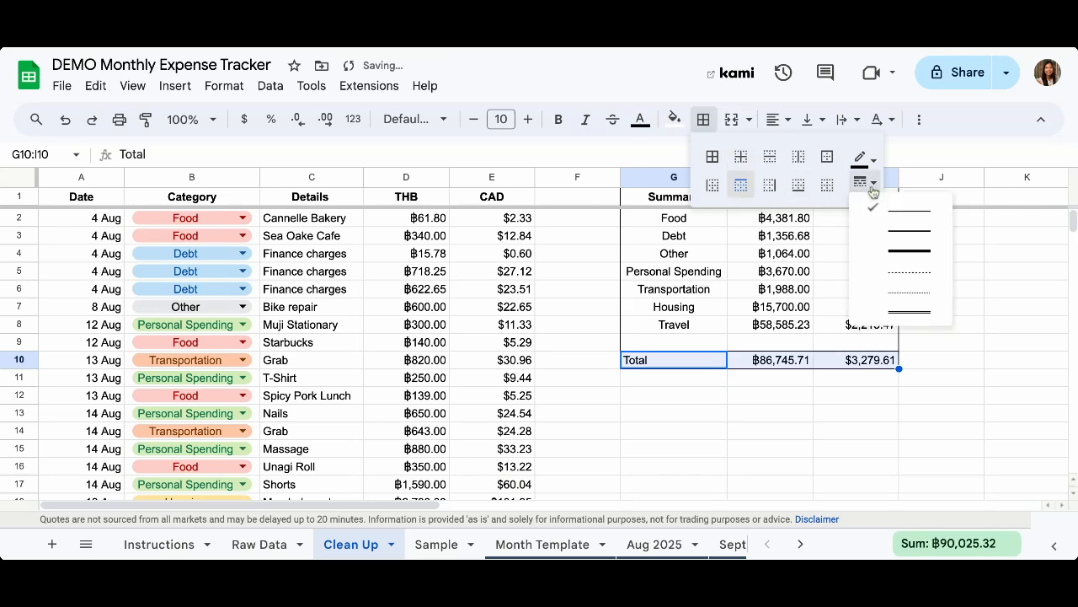
pyautogui.click(910, 312)
pyautogui.click(765, 418)
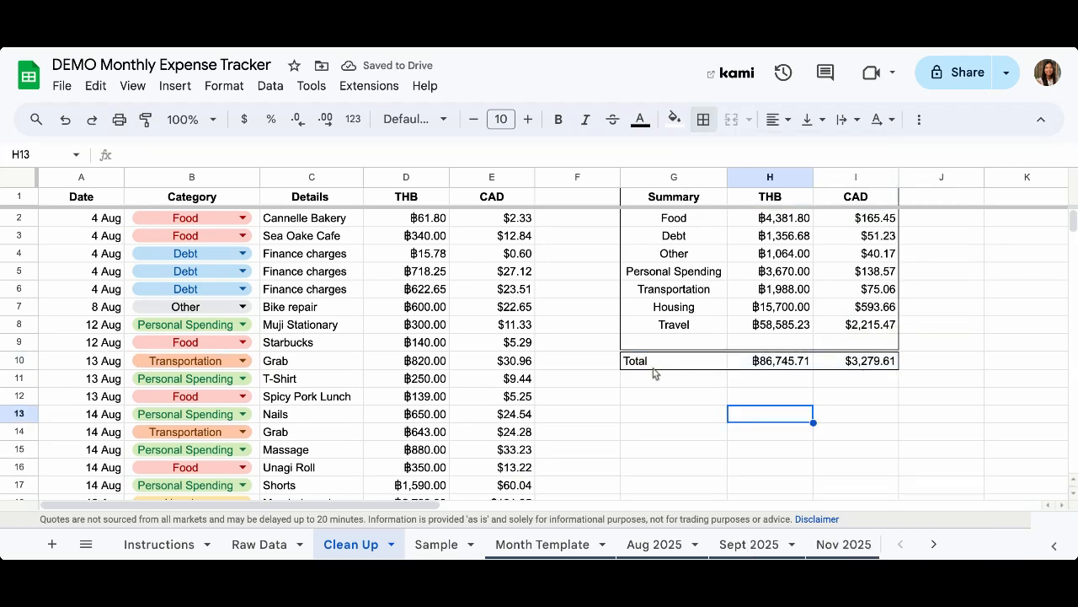
# Bold the Total label and both currency totals in G10:I10
pyautogui.moveTo(650, 362); pyautogui.dragTo(773, 366)
pyautogui.moveTo(840, 364); pyautogui.dragTo(840, 364)
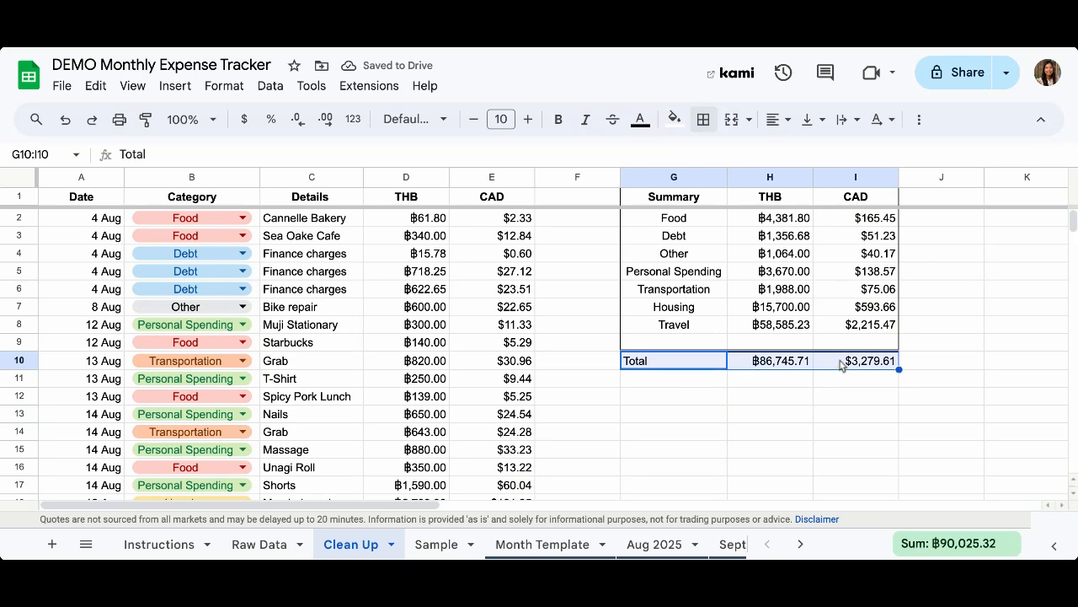
pyautogui.click(764, 411)
pyautogui.moveTo(708, 363); pyautogui.dragTo(863, 368)
pyautogui.hotkey('ctrl', 'b')
pyautogui.click(797, 396)
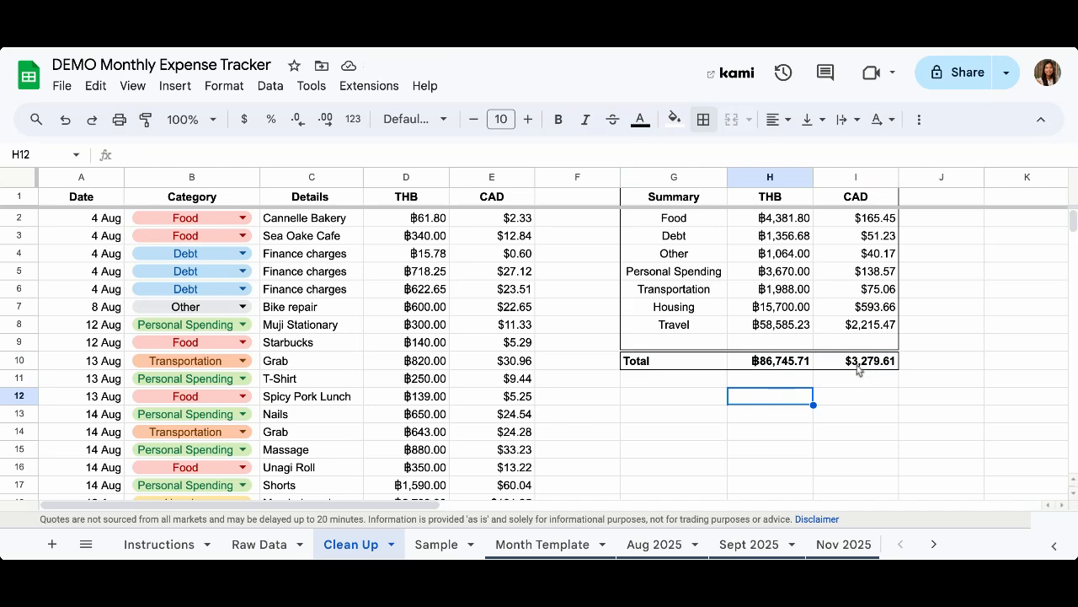
pyautogui.click(858, 368)
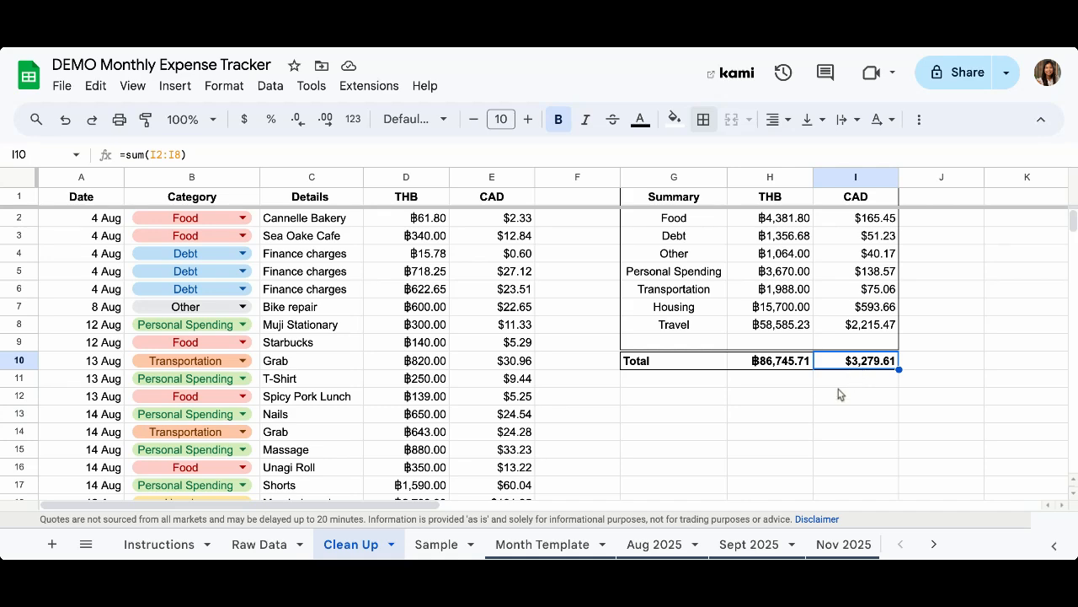